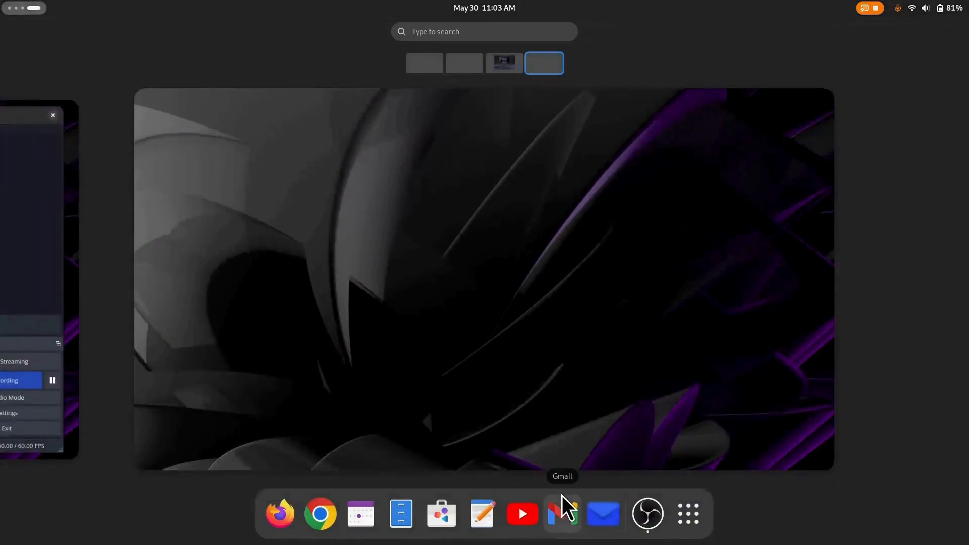
Launch LibreOffice Writer with a blank document and open its General load and save options
key(super)
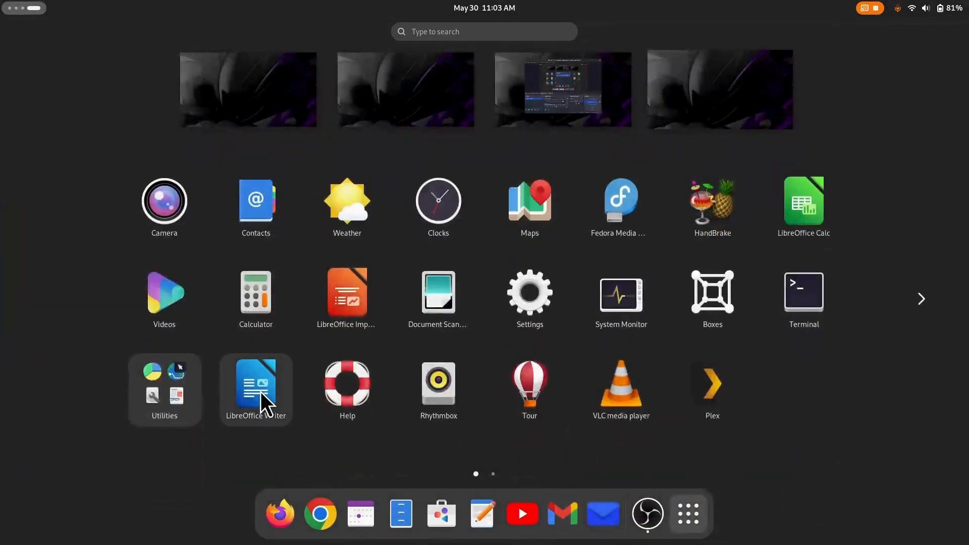
click(260, 393)
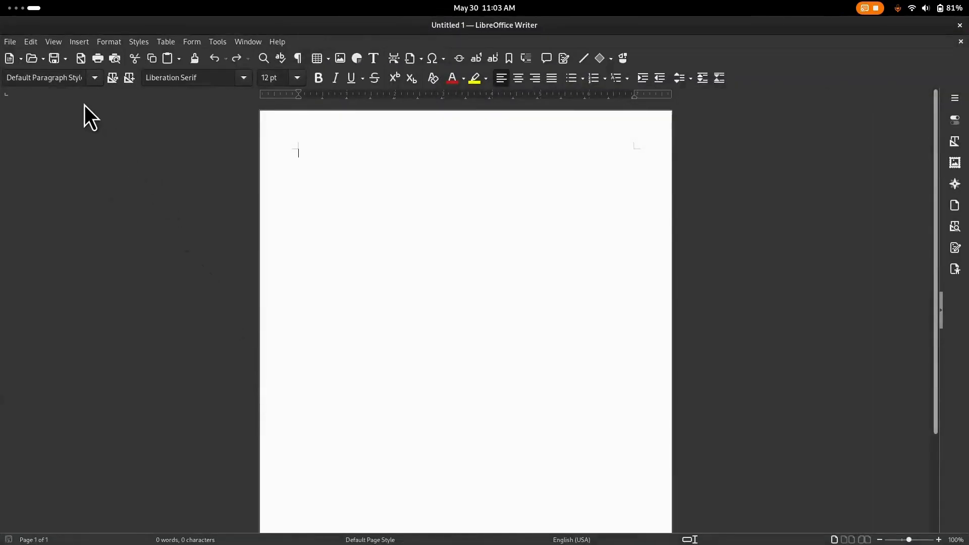
click(218, 42)
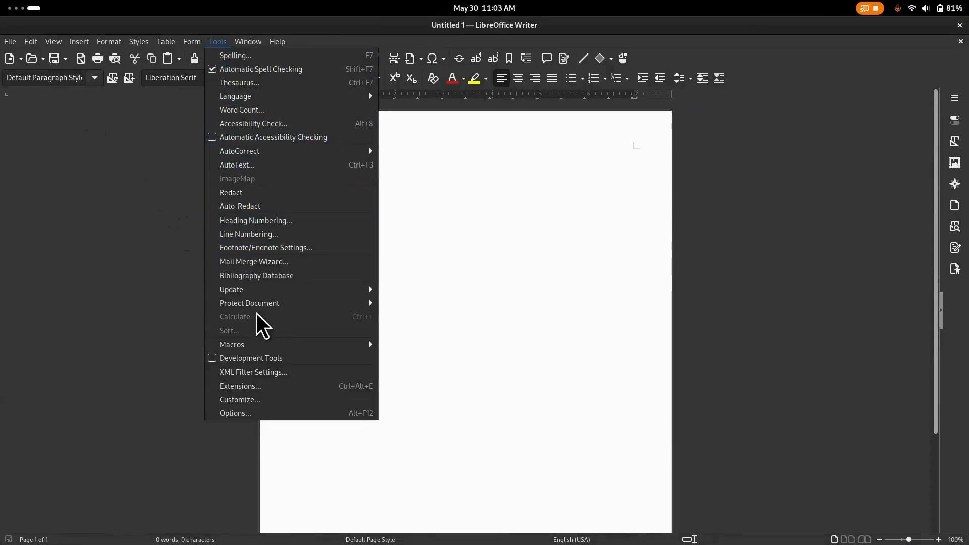
click(263, 415)
click(221, 318)
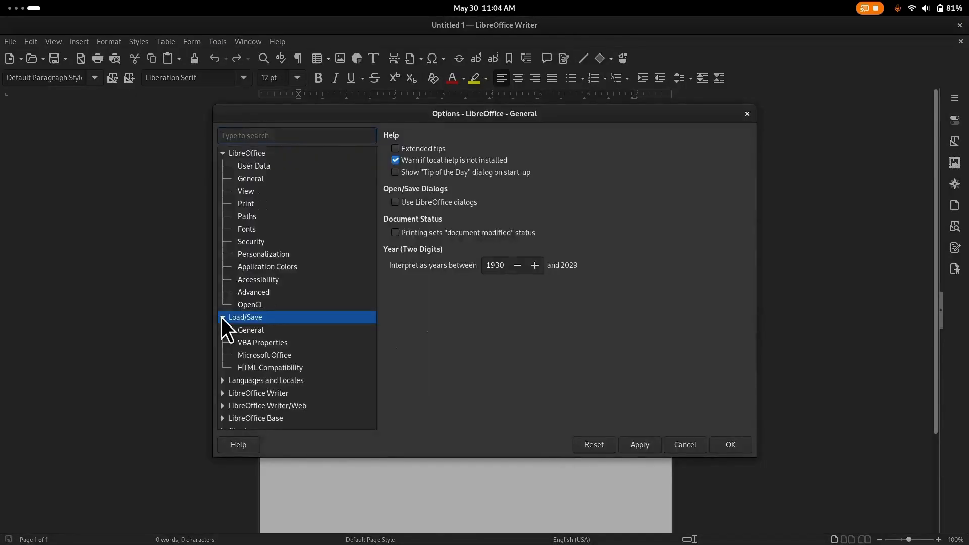
click(253, 331)
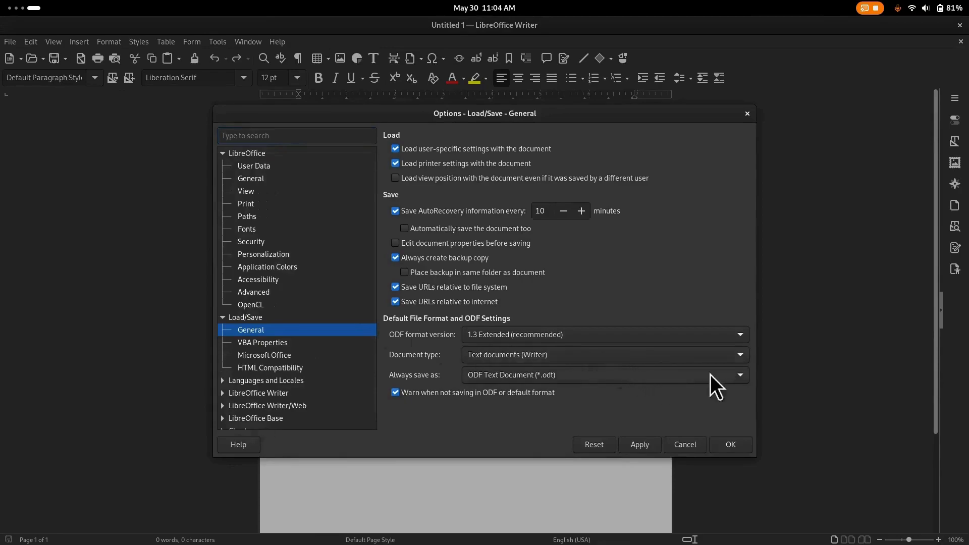
Make Writer text documents always save as Word 2010–365 Document (*.docx), without the warning about non-ODF or non-default formats
click(740, 377)
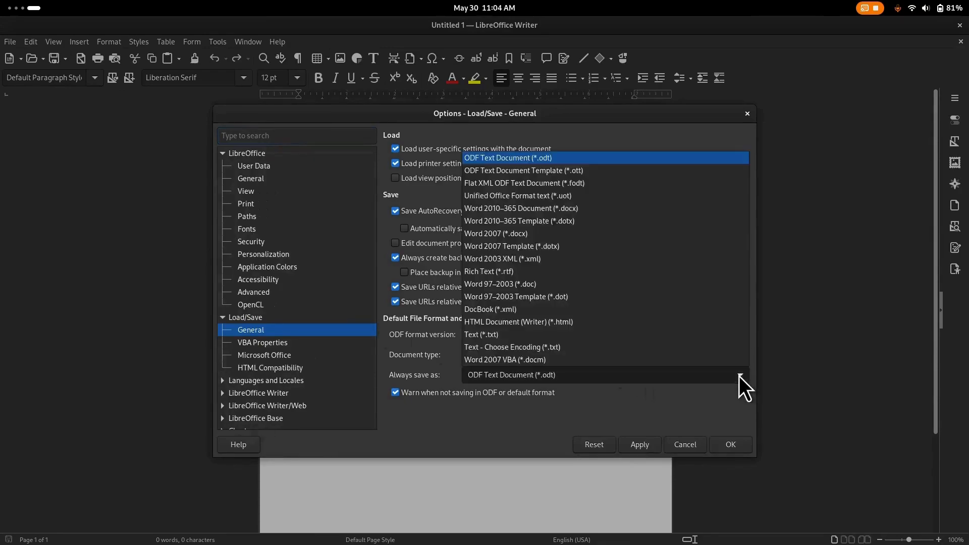
click(551, 209)
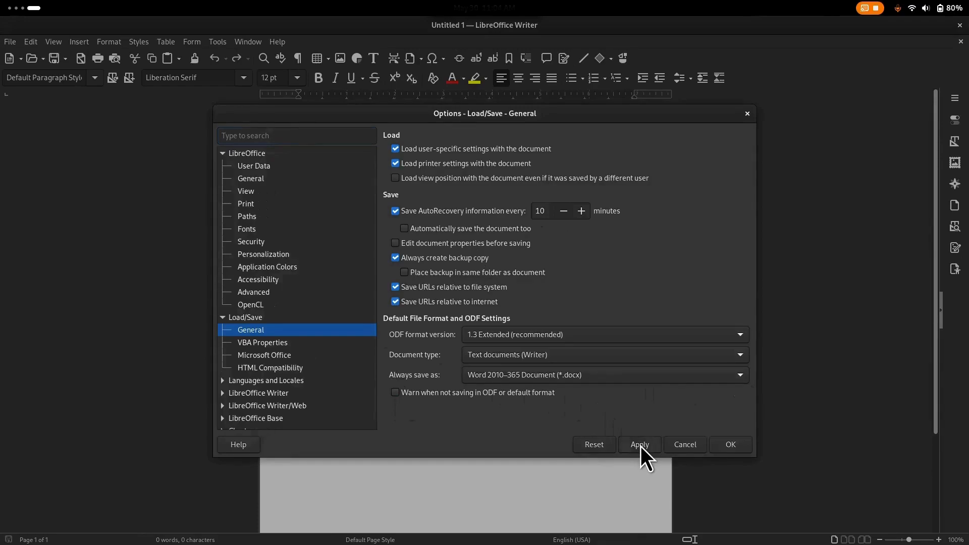
click(739, 444)
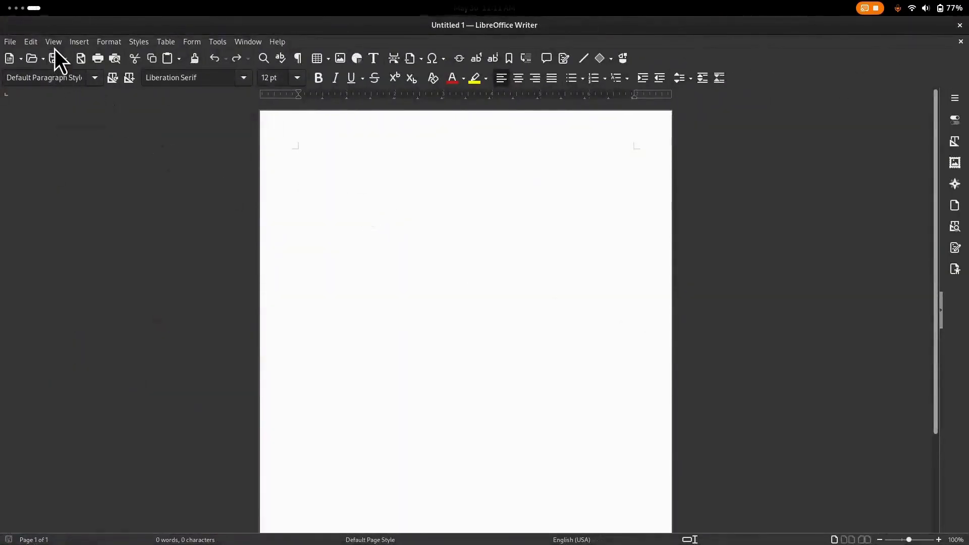
Open the user interface selection and apply the Tabbed variant to Writer
click(54, 41)
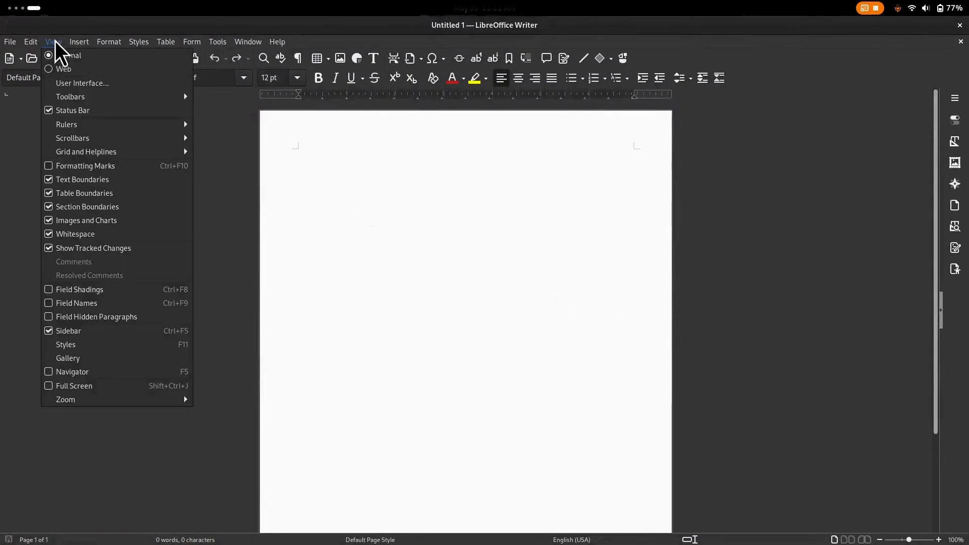
click(90, 84)
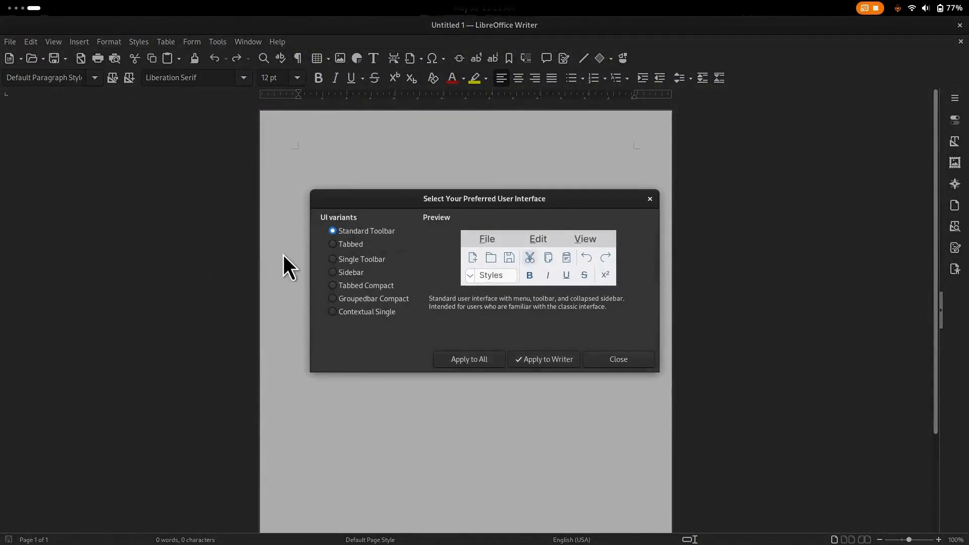
click(333, 244)
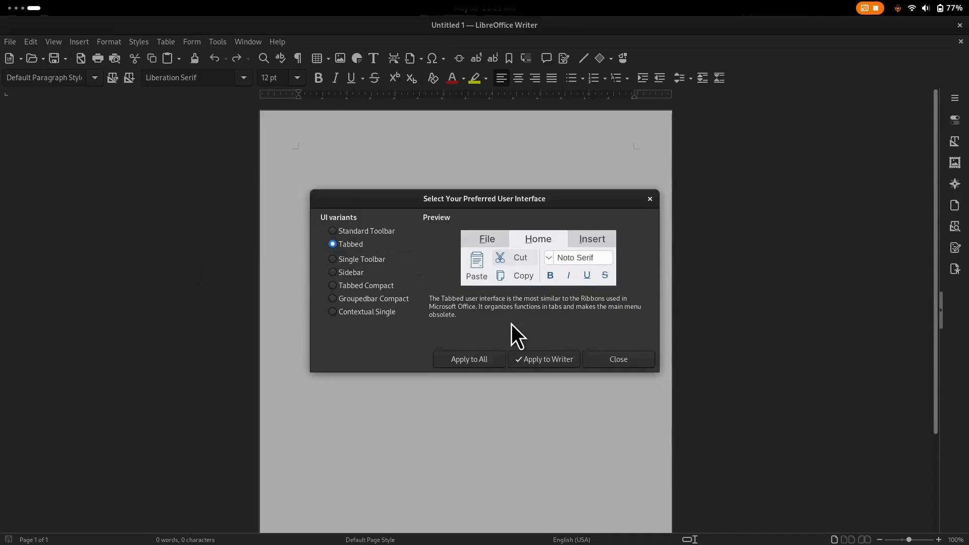
click(548, 362)
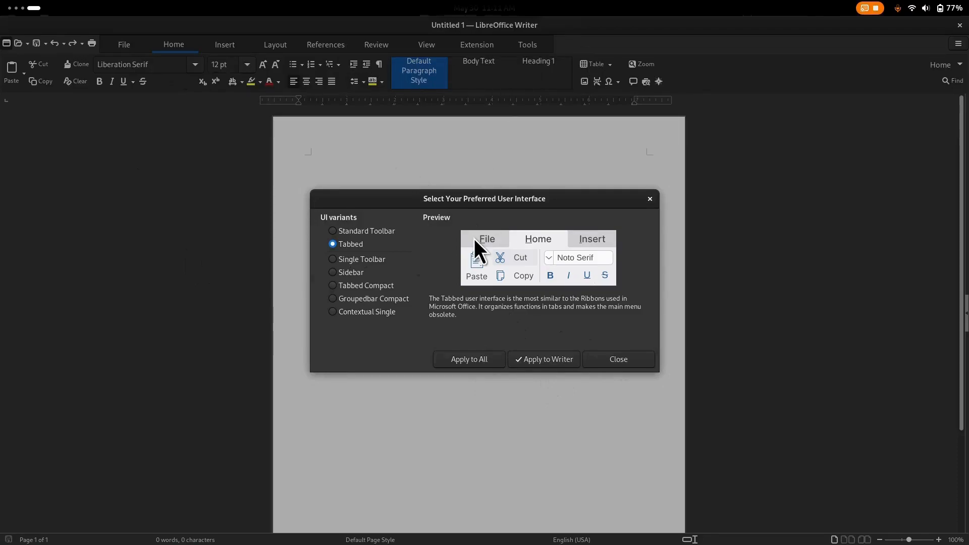
Try the Sidebar, Tabbed Compact, Groupedbar Compact and Contextual Single interface variants in Writer, one after another
click(332, 273)
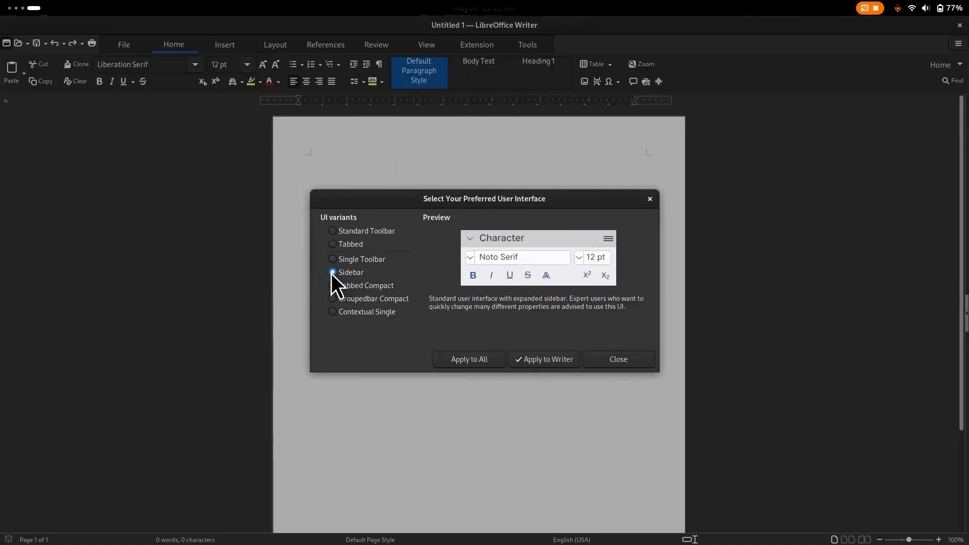
click(534, 362)
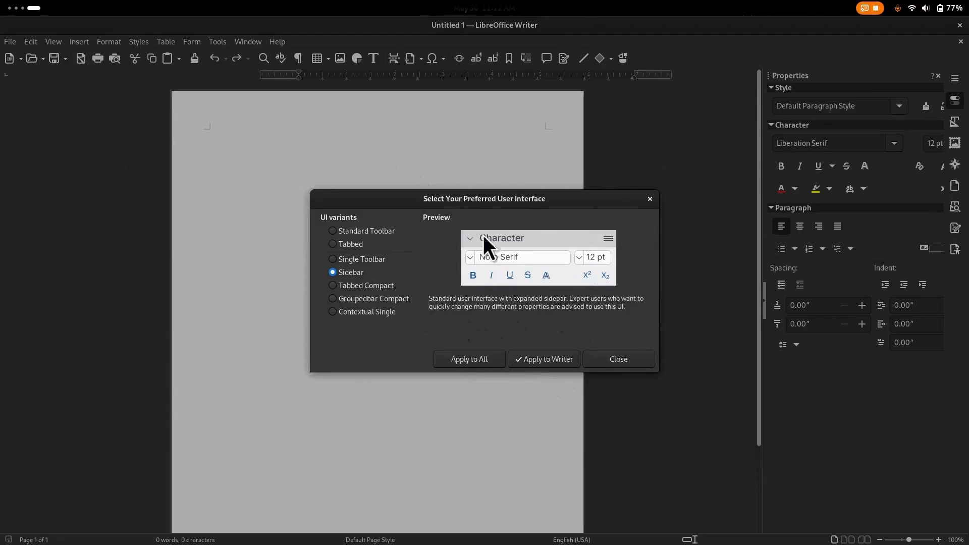
click(332, 286)
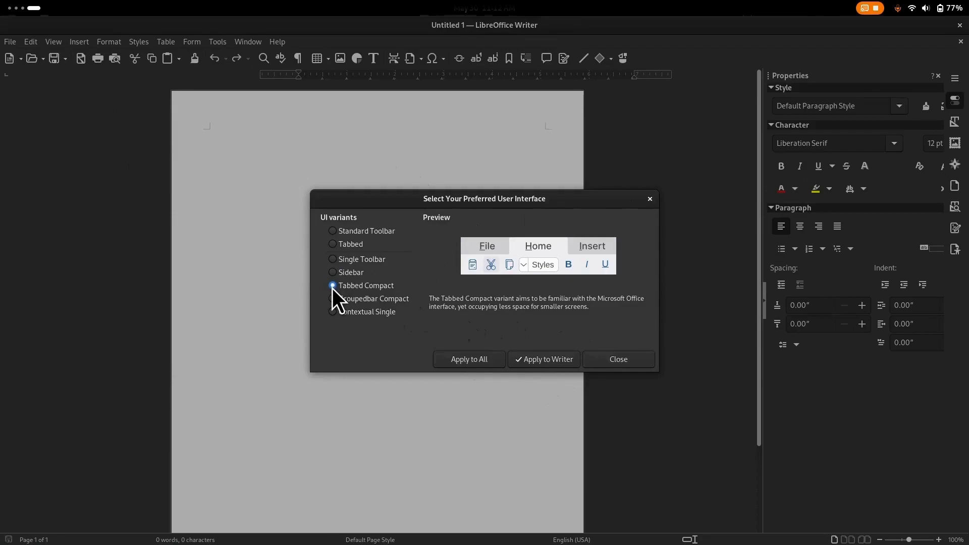
click(546, 358)
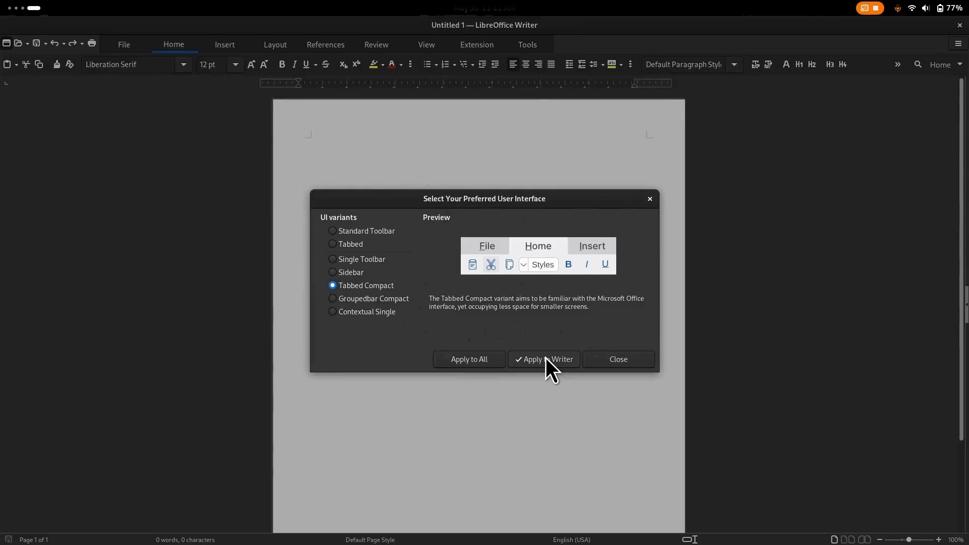
click(332, 298)
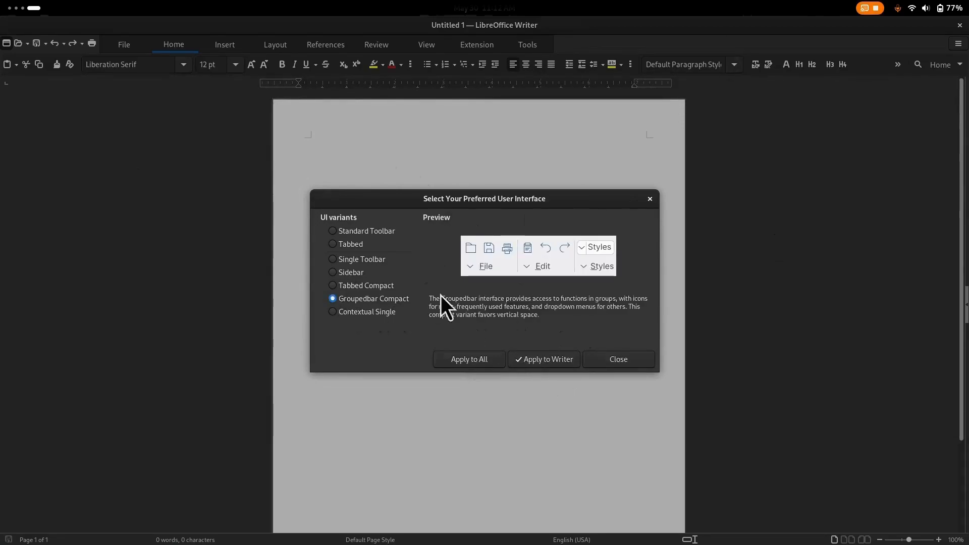
click(544, 362)
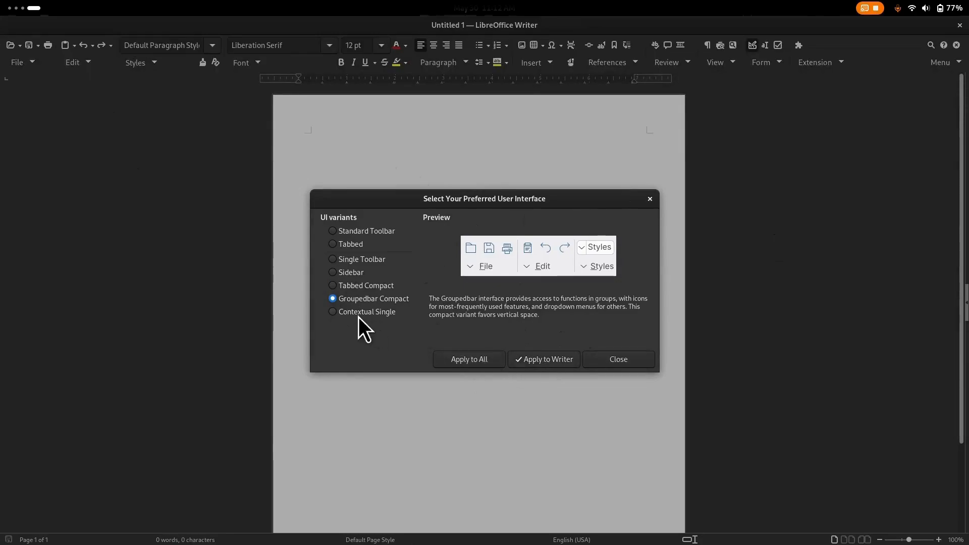
click(333, 311)
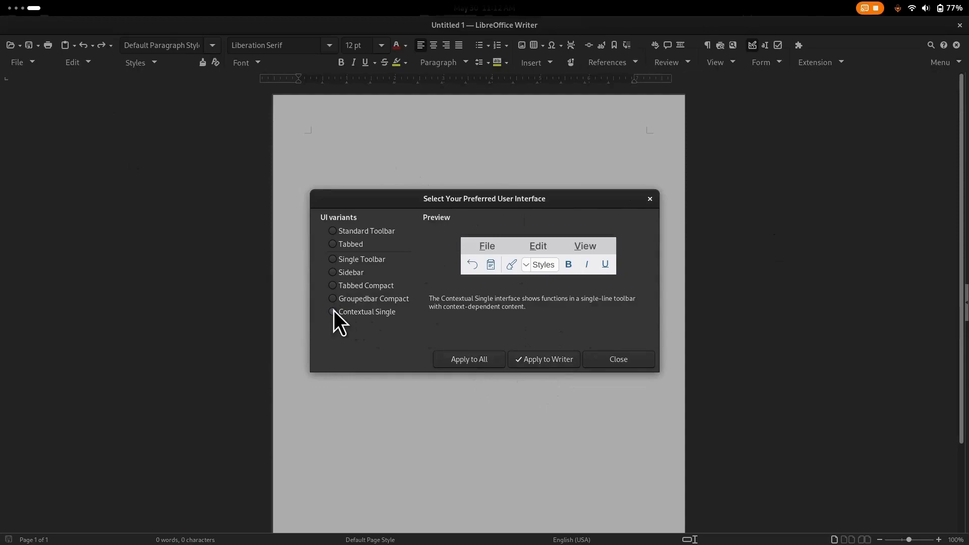
click(548, 359)
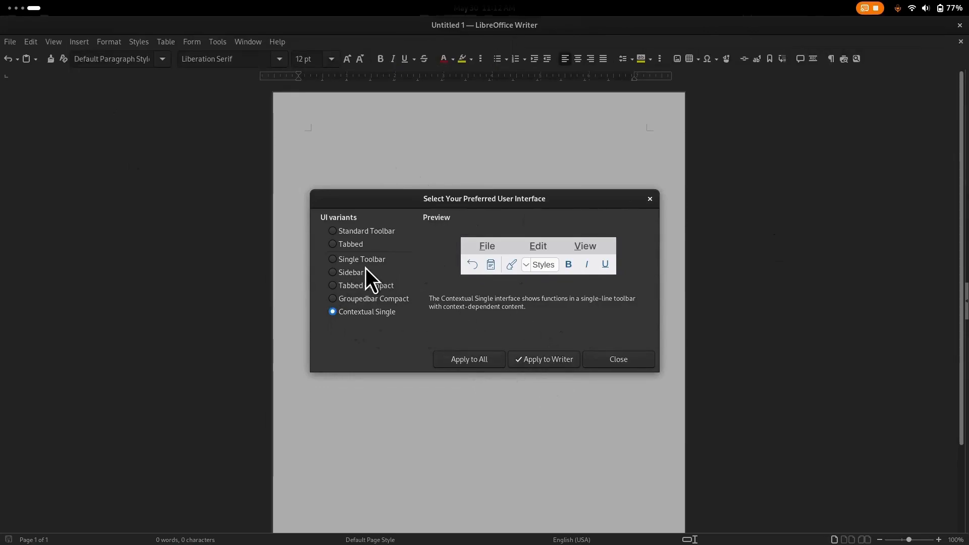
Switch Writer back to the Tabbed interface variant and close the user interface selection
click(333, 245)
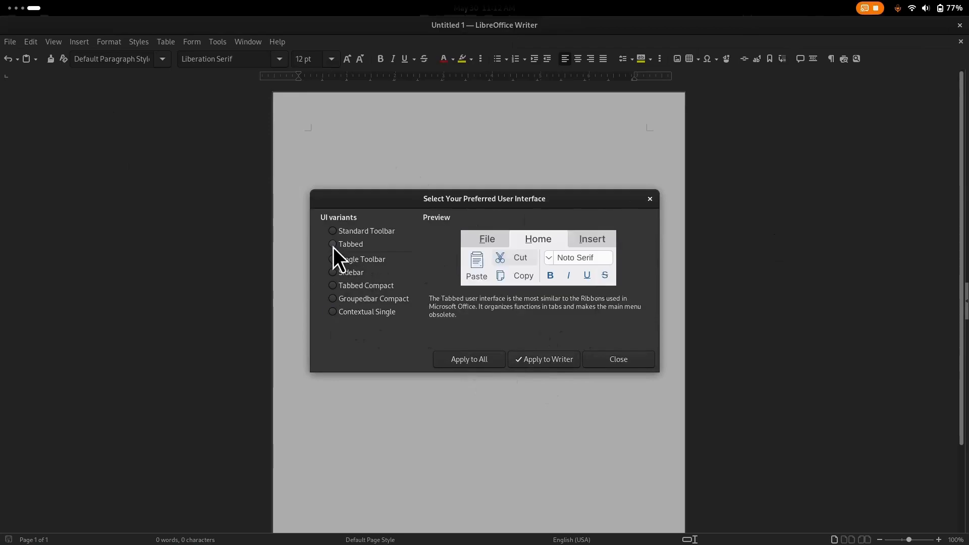
click(551, 361)
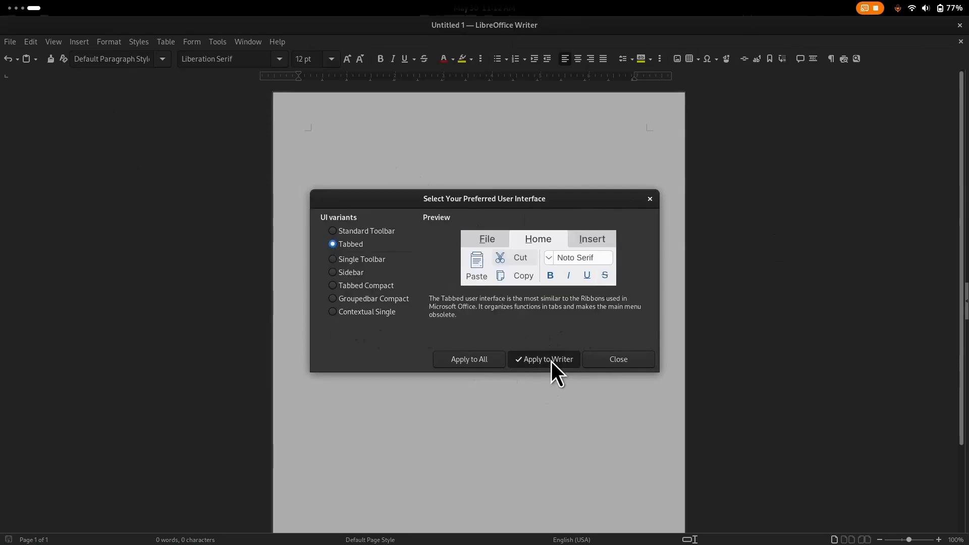
click(620, 358)
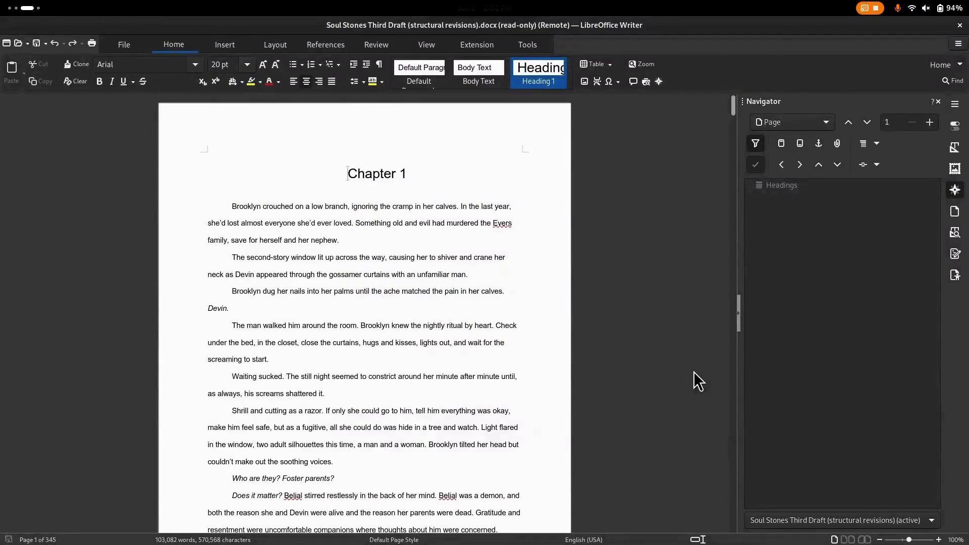
In the Soul Stones manuscript, toggle the sidebar off and on, and do the same with the Navigator
click(429, 47)
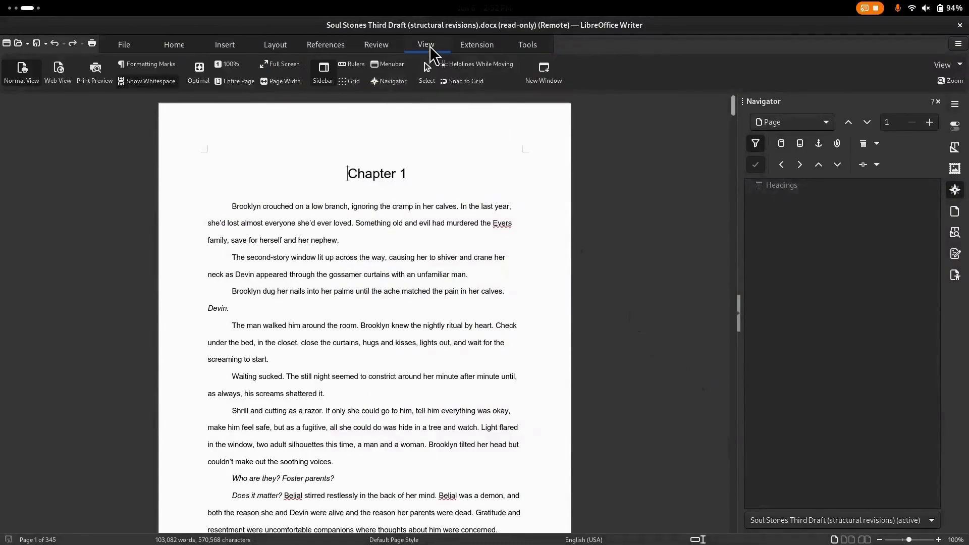
click(327, 81)
click(327, 81)
click(955, 191)
click(954, 190)
Apply the Heading 1 style to the Chapter 1 title and set that style's outline level to Level 1
click(180, 48)
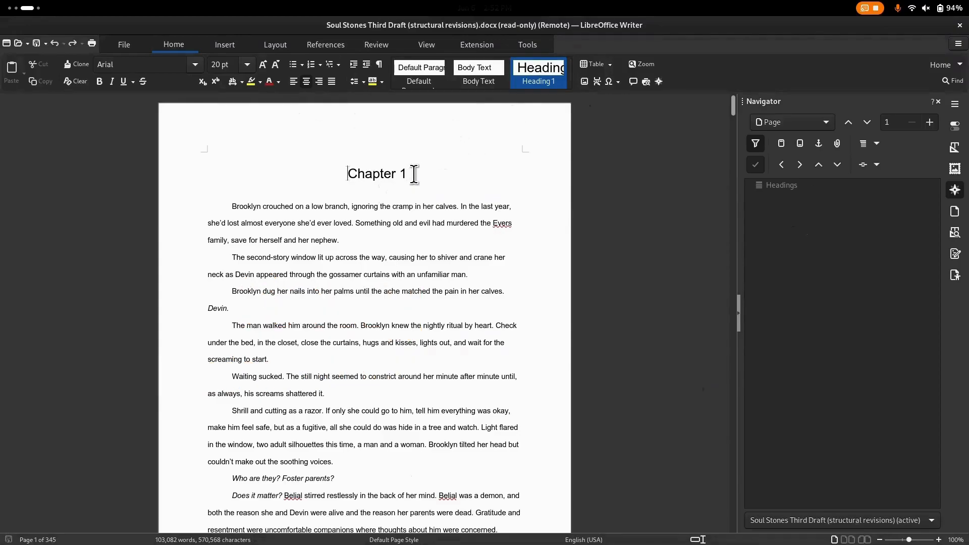
click(539, 80)
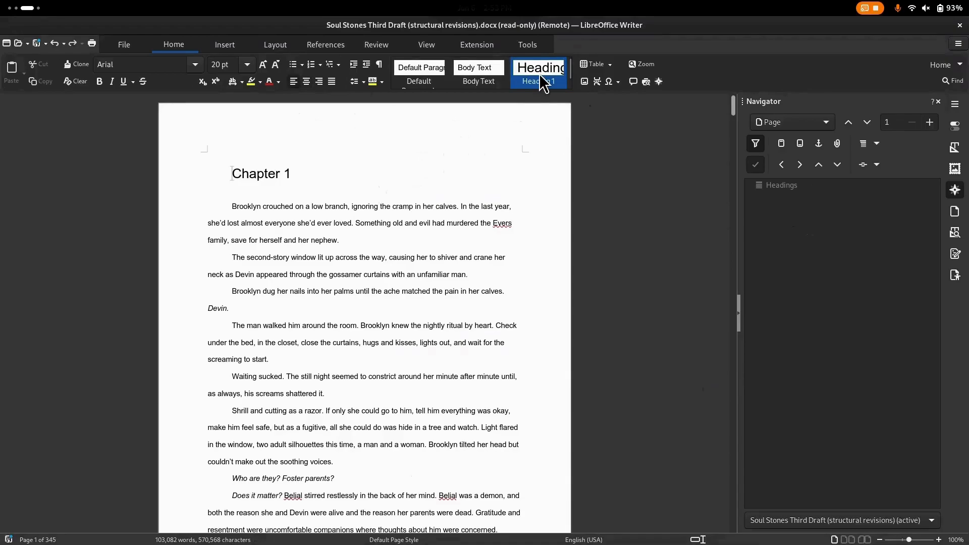
double_click(540, 75)
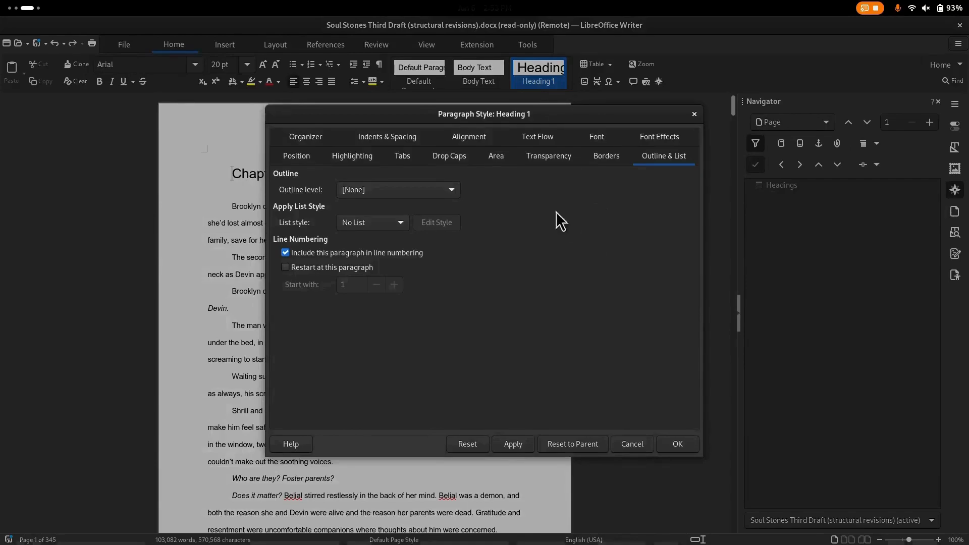
click(452, 189)
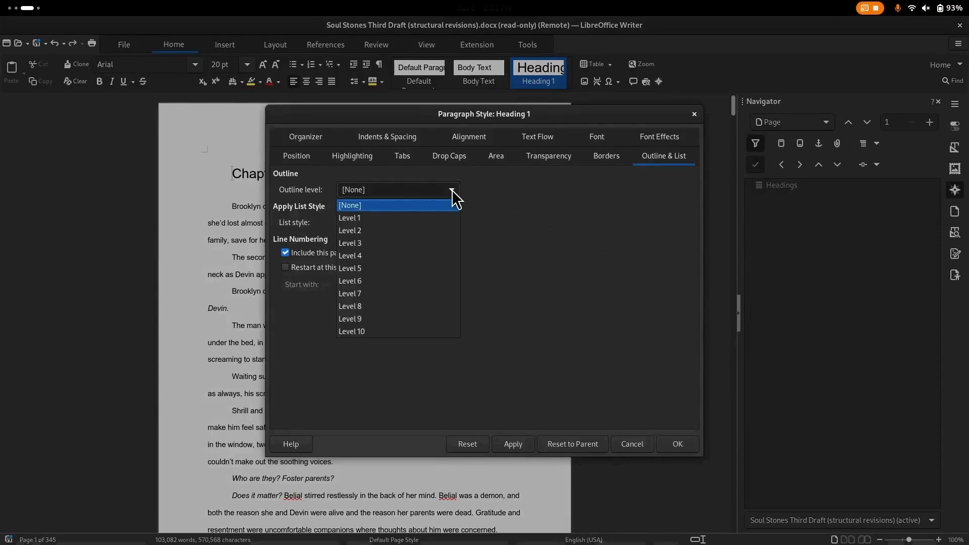
click(413, 217)
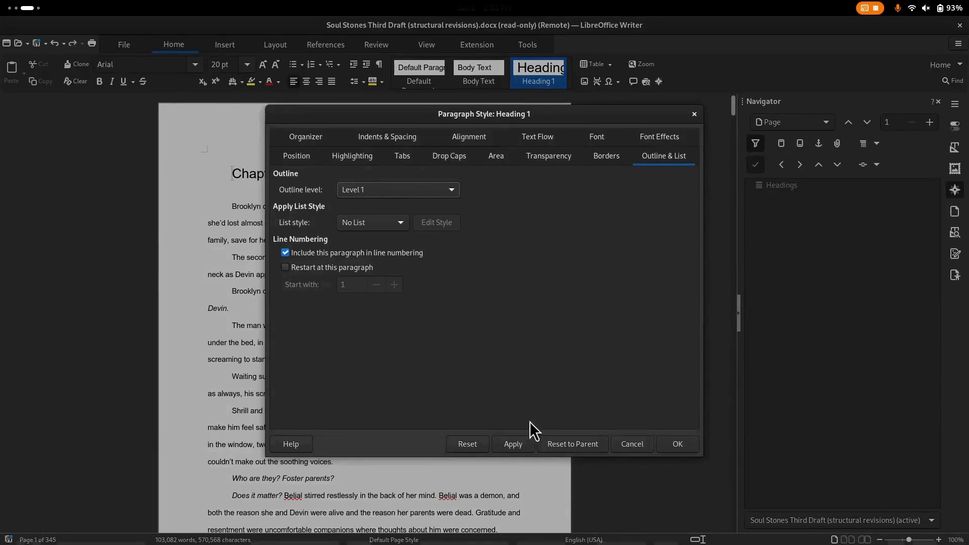
click(522, 444)
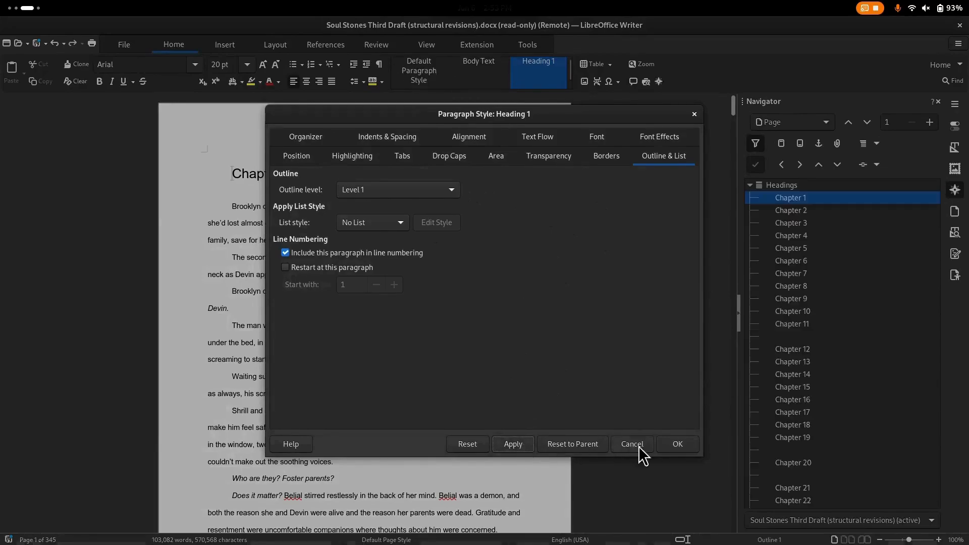
click(676, 444)
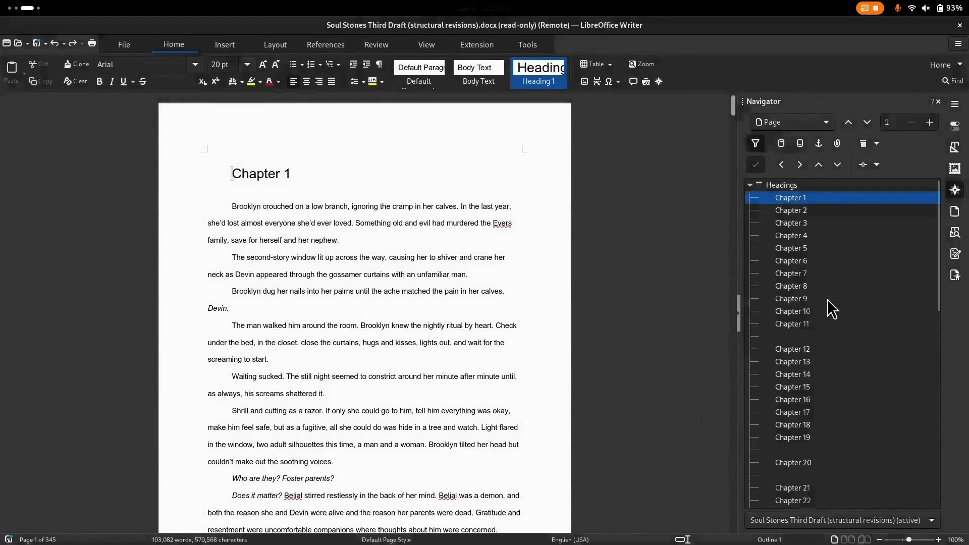
Jump to Chapter 7 through the Navigator, and inspect the page at the blank heading between Chapters 11 and 12
click(802, 273)
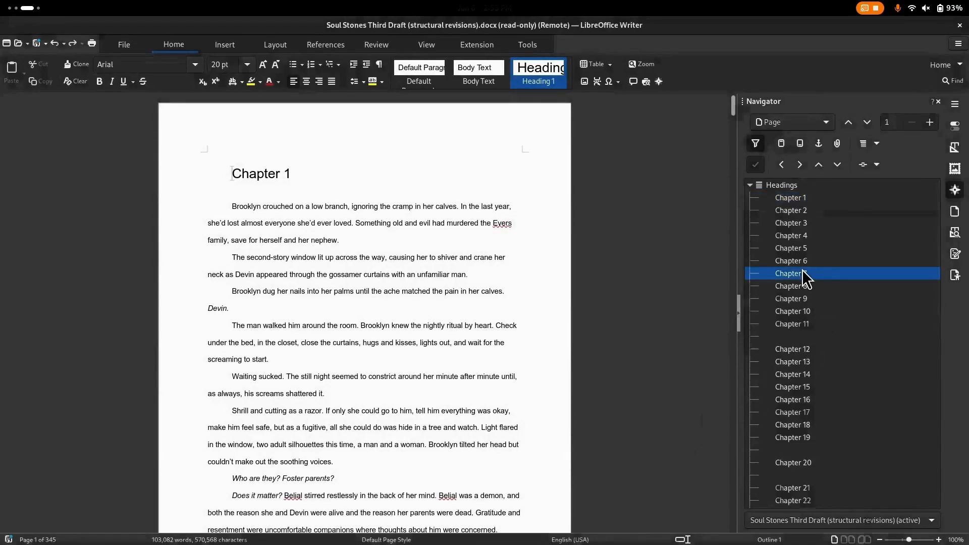
double_click(788, 272)
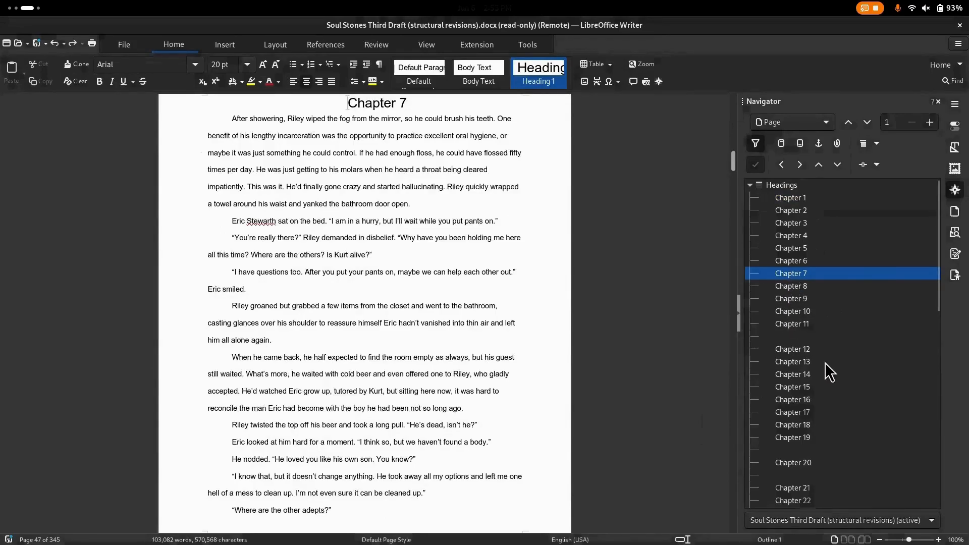
double_click(785, 335)
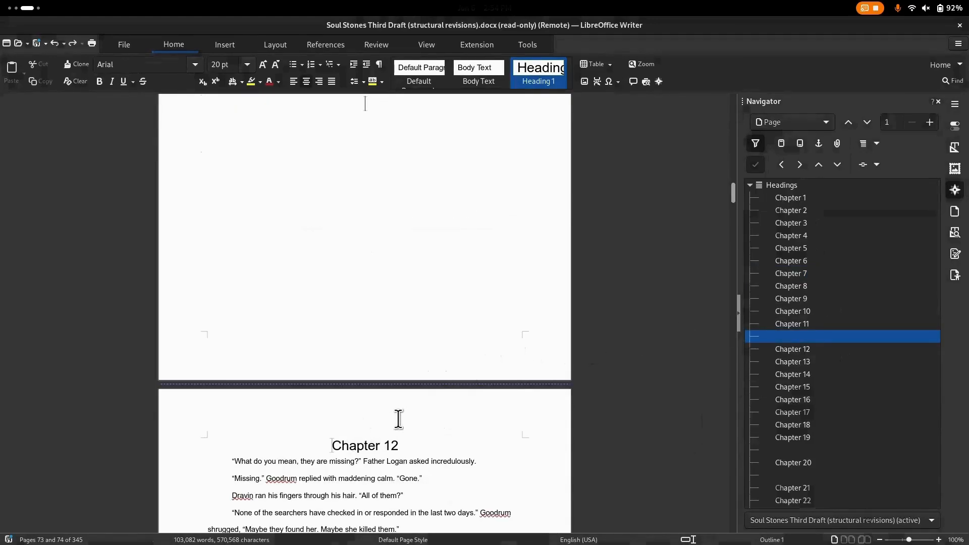
scroll(401, 383, up, 5)
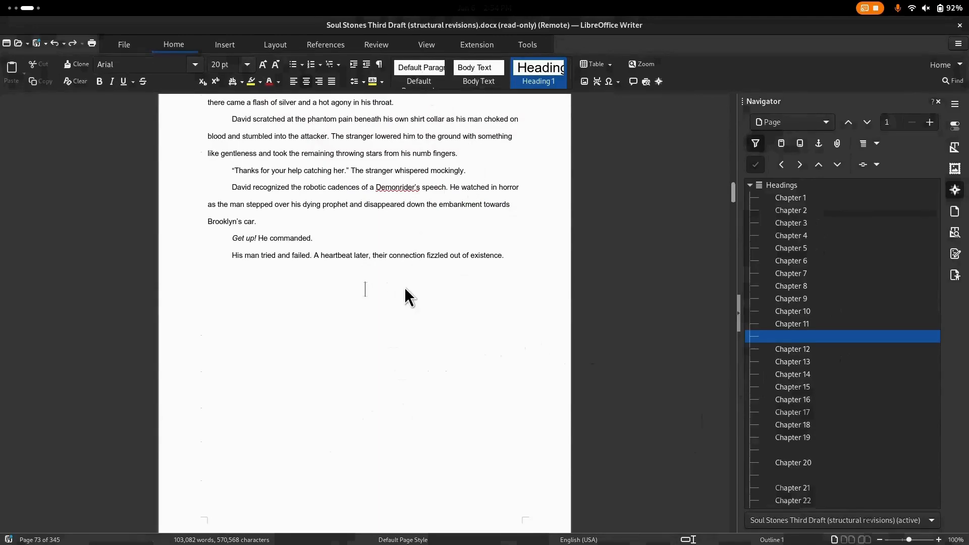
Delete the blank heading between Chapters 11 and 12 and the one between Chapters 19 and 20
key(BackSpace)
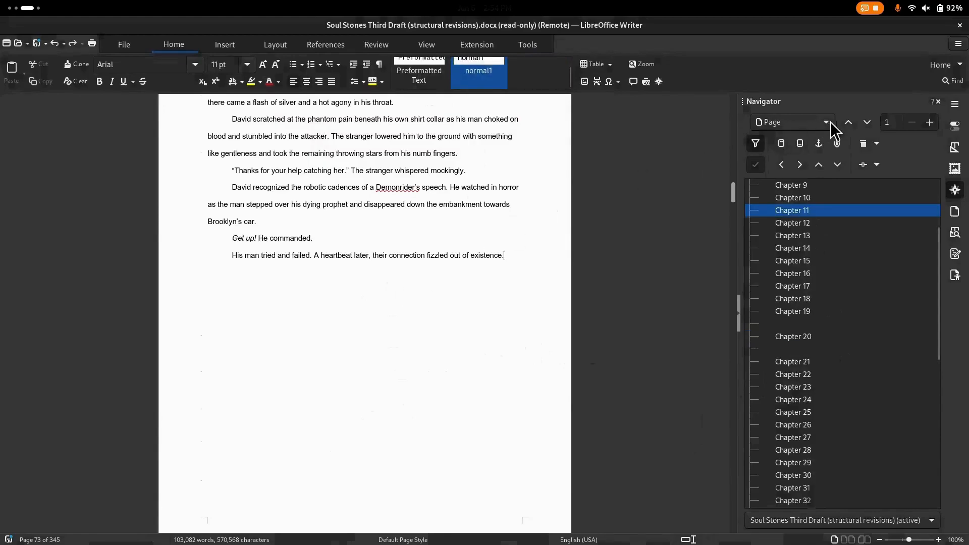
click(787, 324)
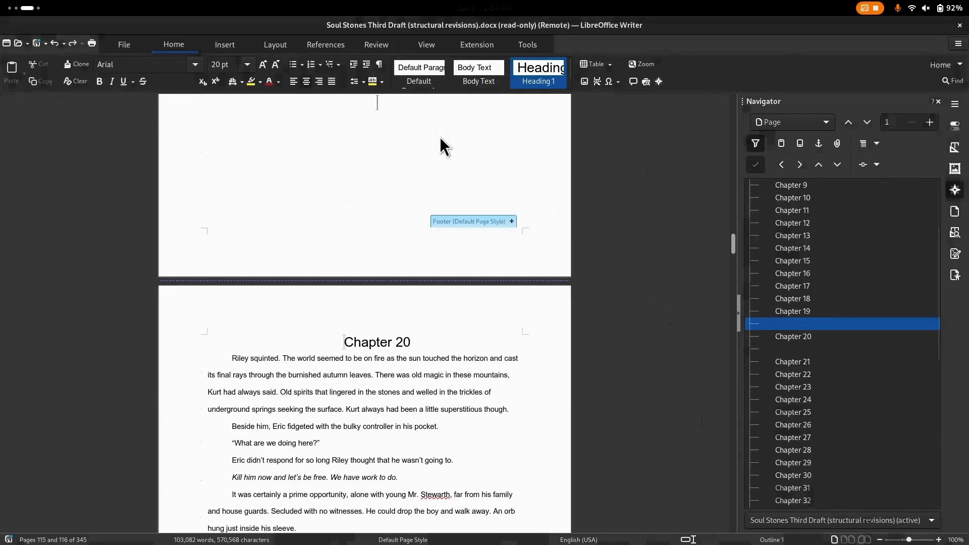
key(Up)
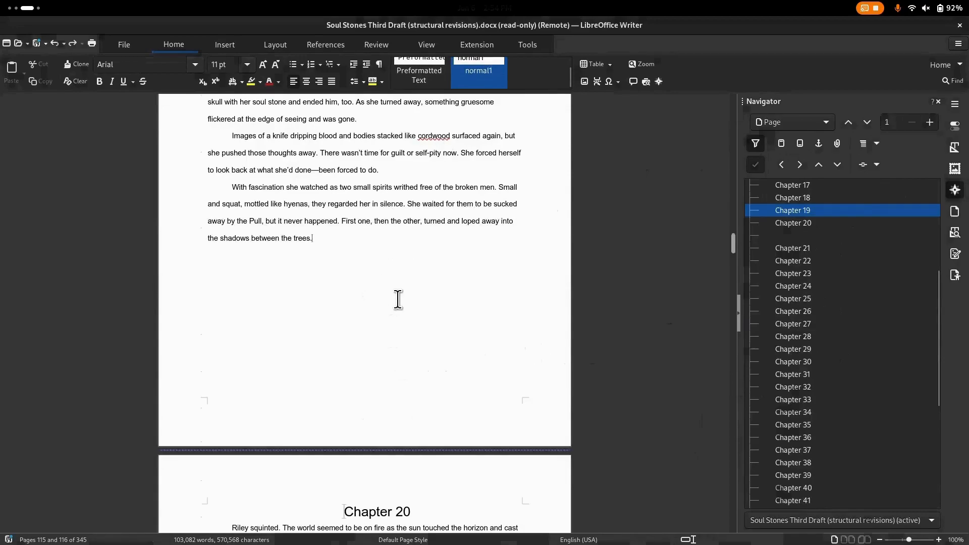
Delete the blank heading between Chapters 20 and 21, and jump to the Chapter 33 heading
click(806, 225)
click(801, 236)
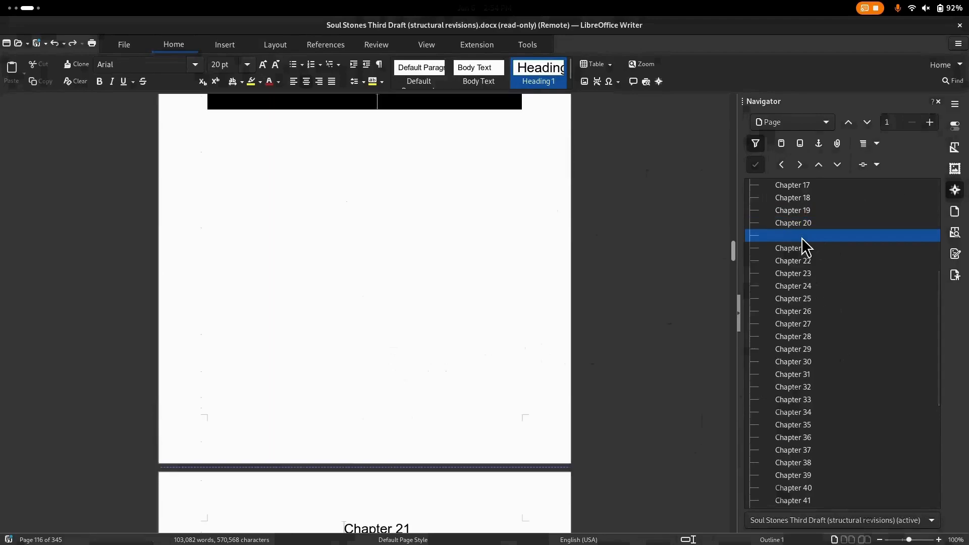
scroll(439, 318, up, 15)
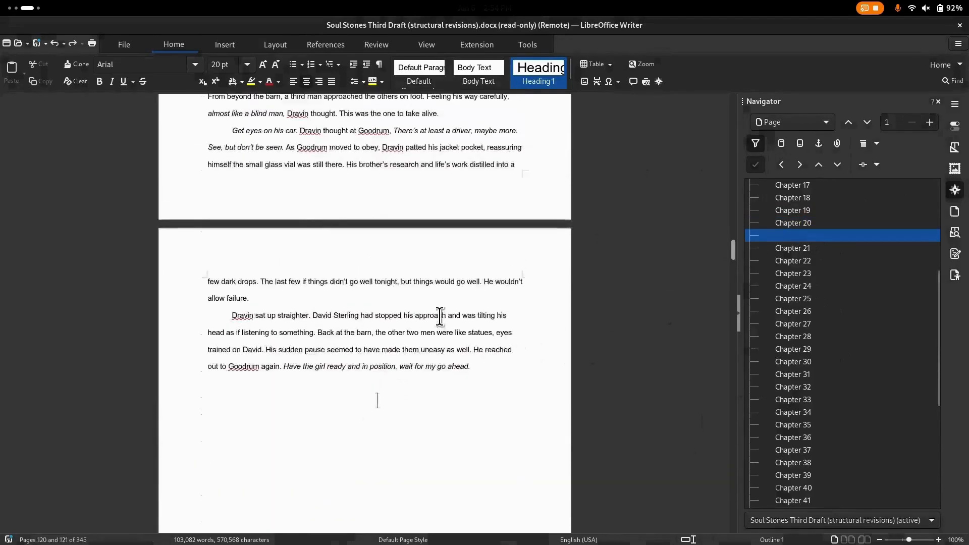
click(407, 402)
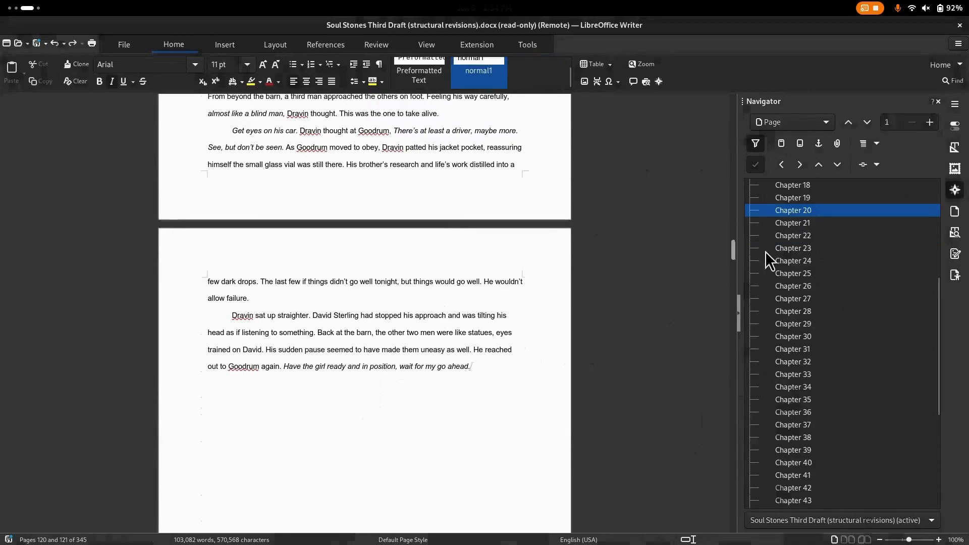
double_click(789, 372)
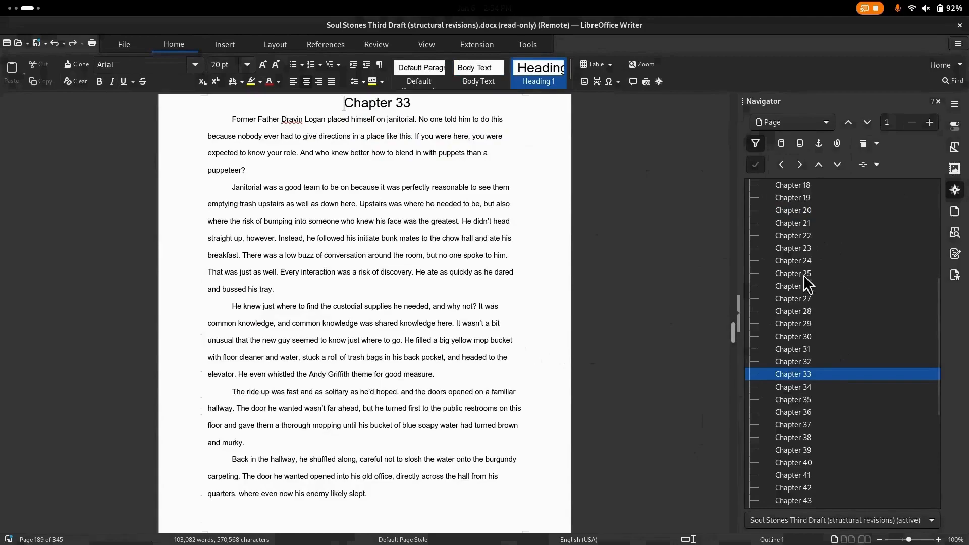
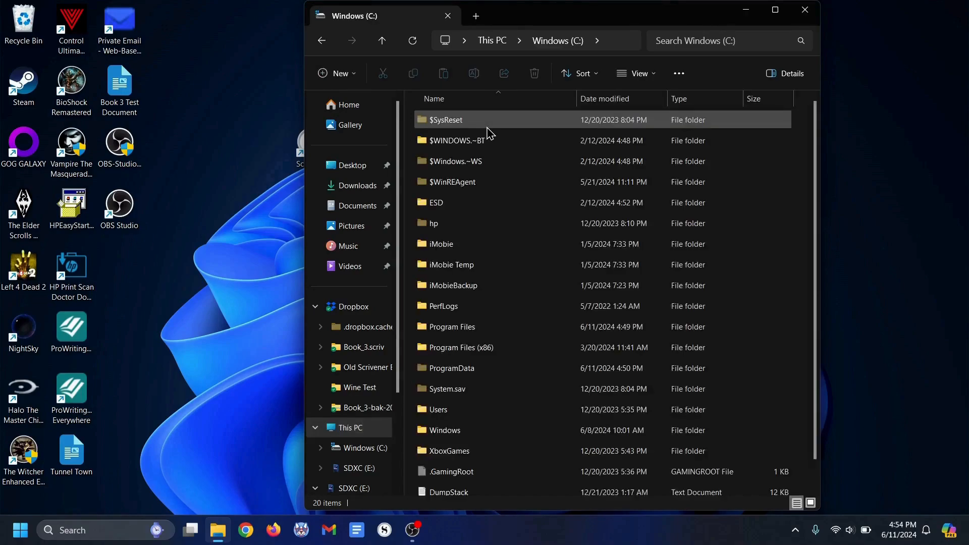
In File Explorer, open the Windows folder on the C: drive and copy its Fonts folder
double_click(444, 430)
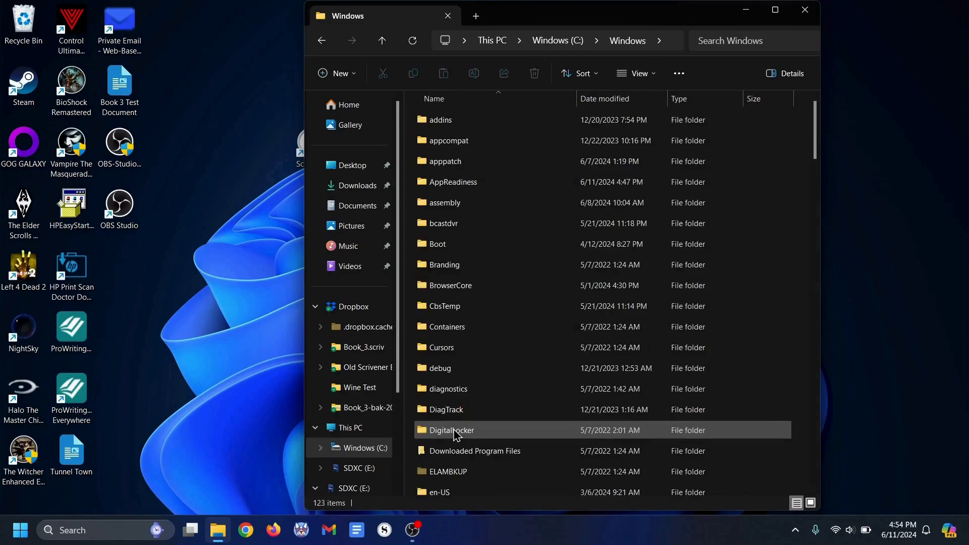
scroll(485, 351, down, 3)
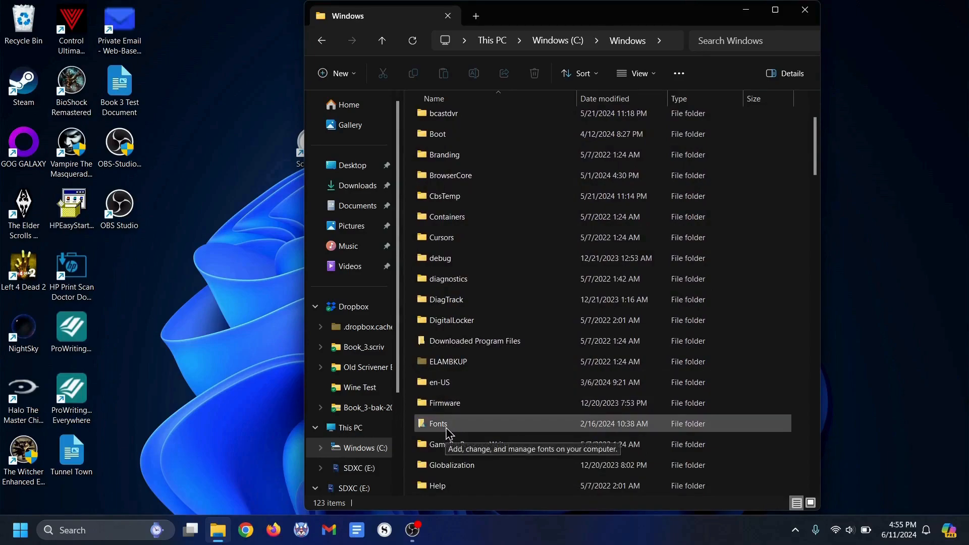
click(447, 432)
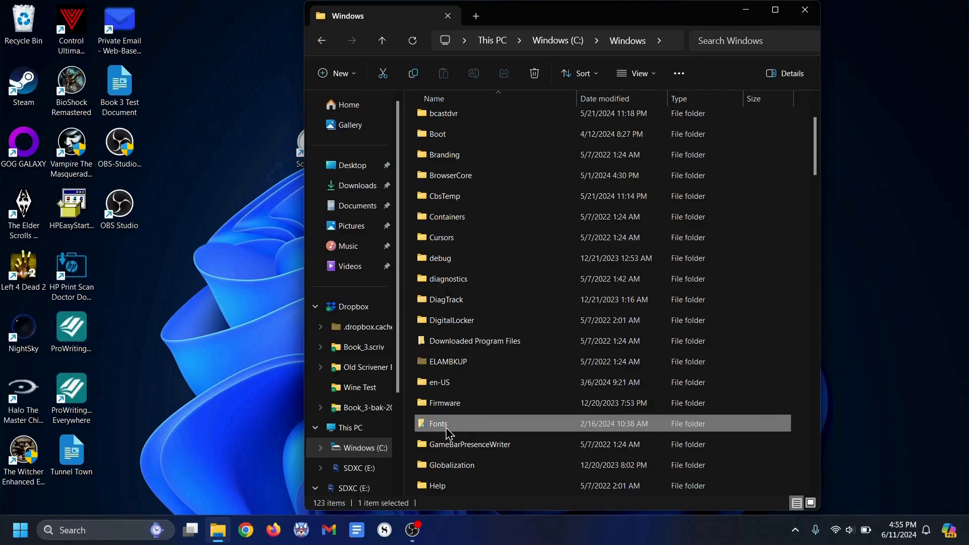
right_click(447, 432)
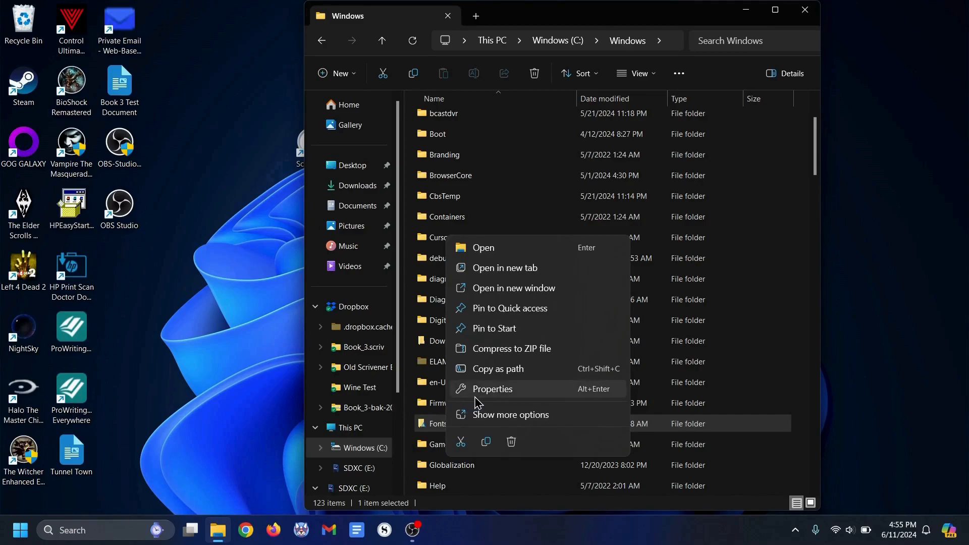
click(499, 415)
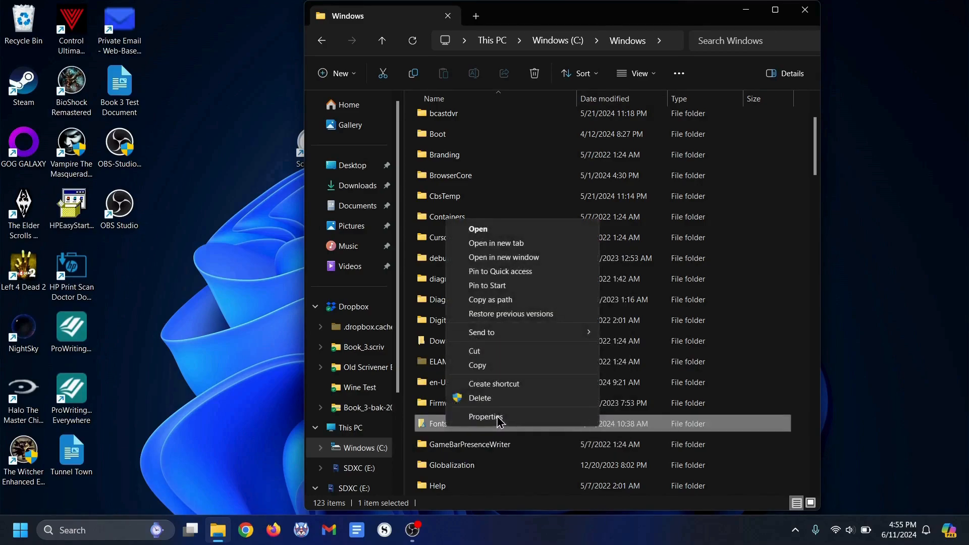
click(506, 373)
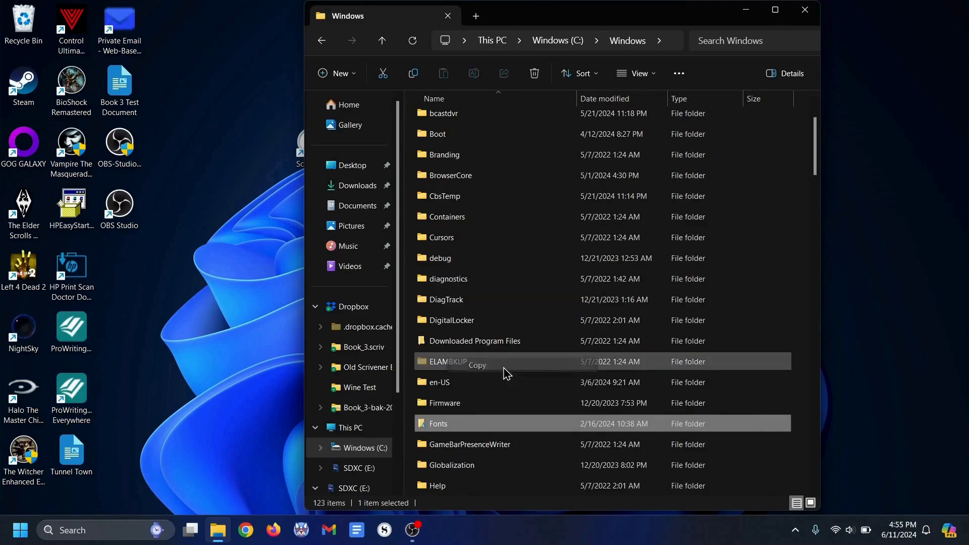
Paste the copied Fonts folder into the root of the SDXC (E:) drive
click(346, 474)
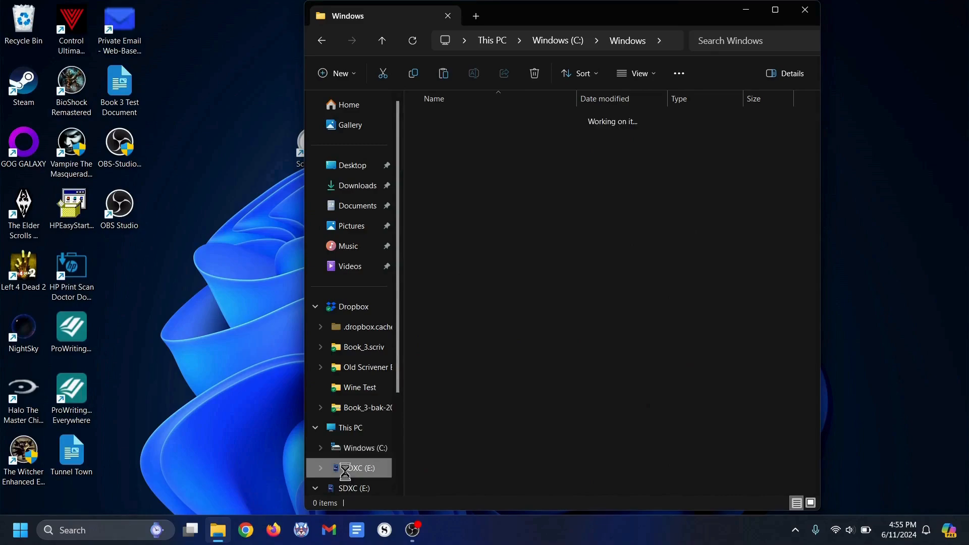
right_click(522, 287)
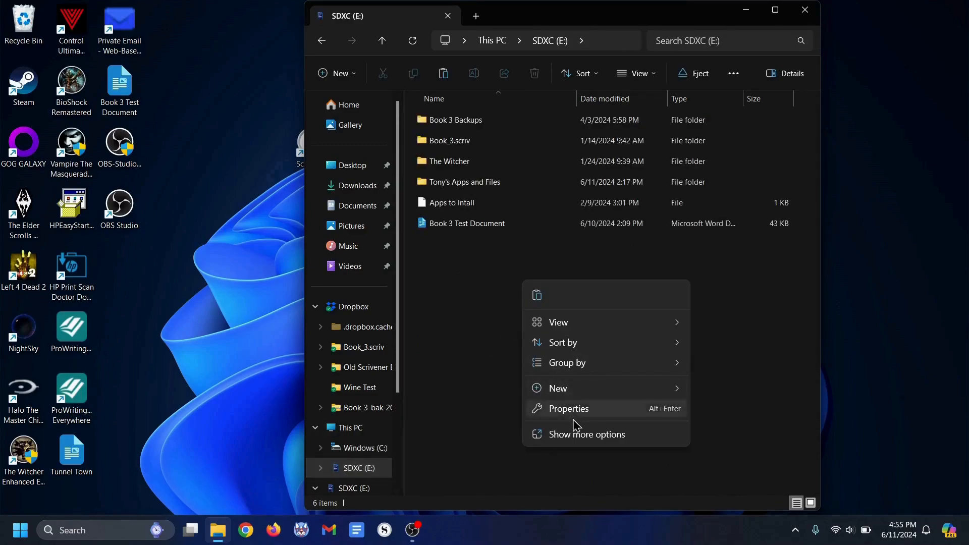
click(576, 435)
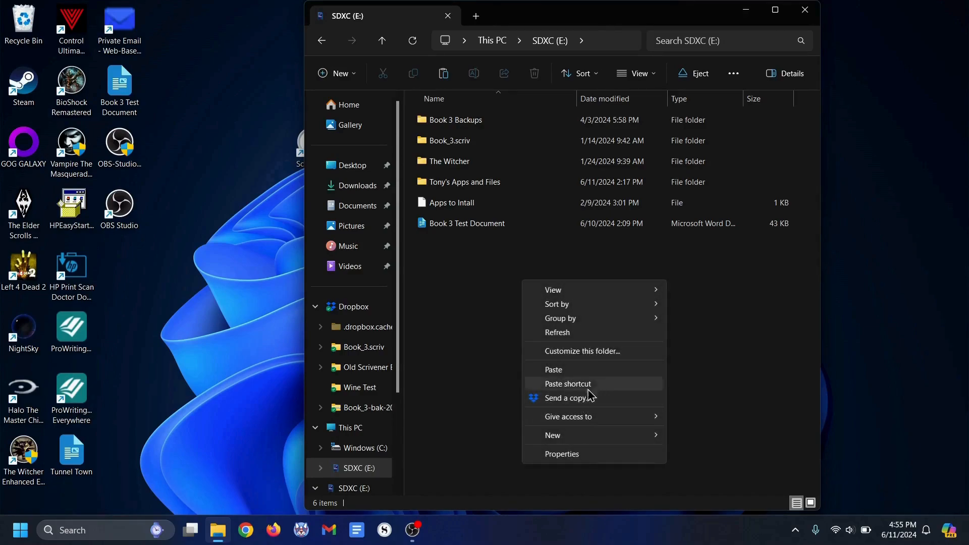
click(600, 376)
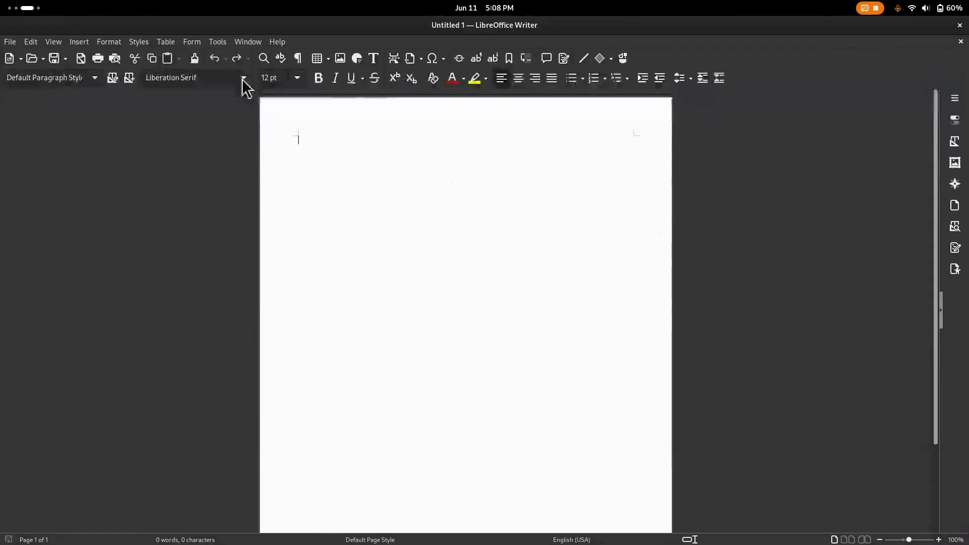
Examine the fonts available in the blank Writer document on Linux, and close the document
click(244, 79)
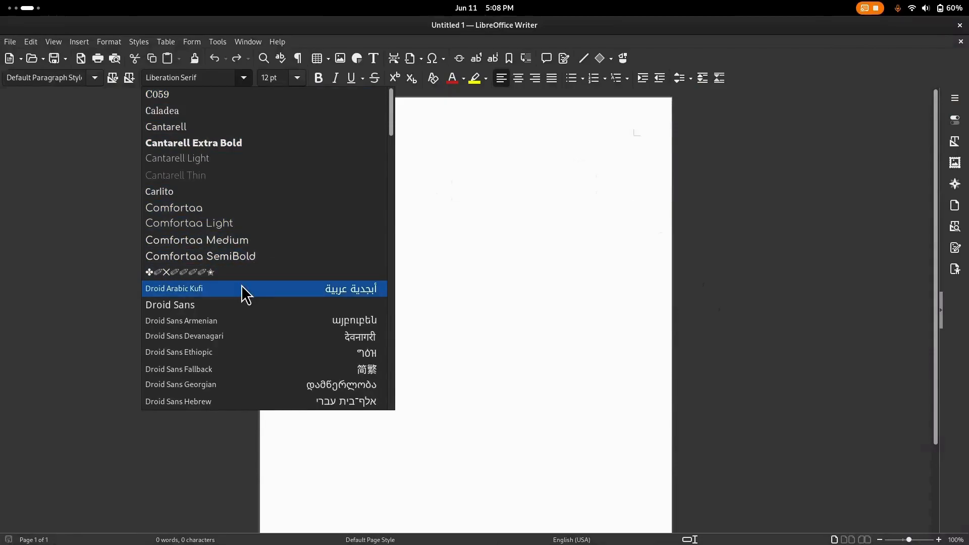
scroll(242, 285, down, 10)
scroll(240, 284, down, 10)
scroll(241, 283, down, 10)
scroll(240, 283, down, 1)
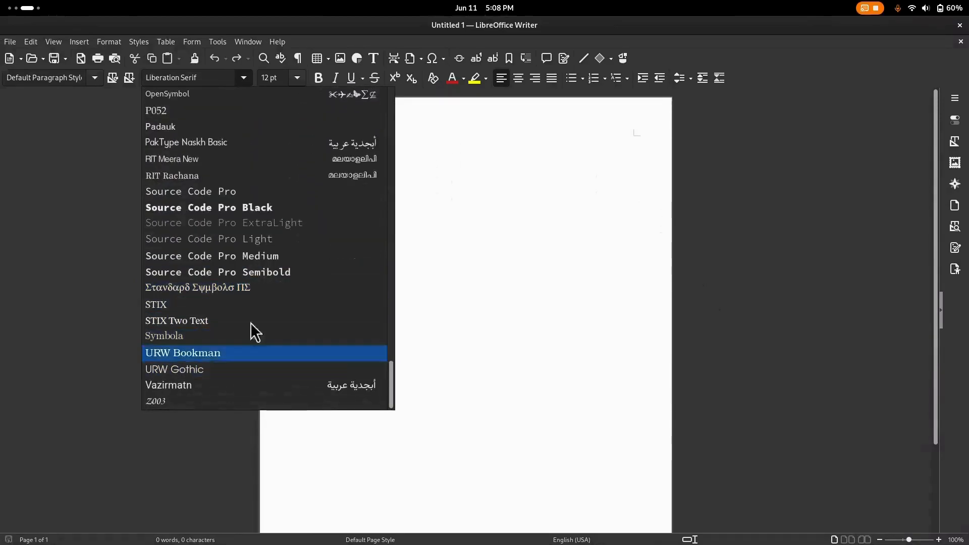
scroll(267, 225, up, 12)
scroll(268, 225, up, 10)
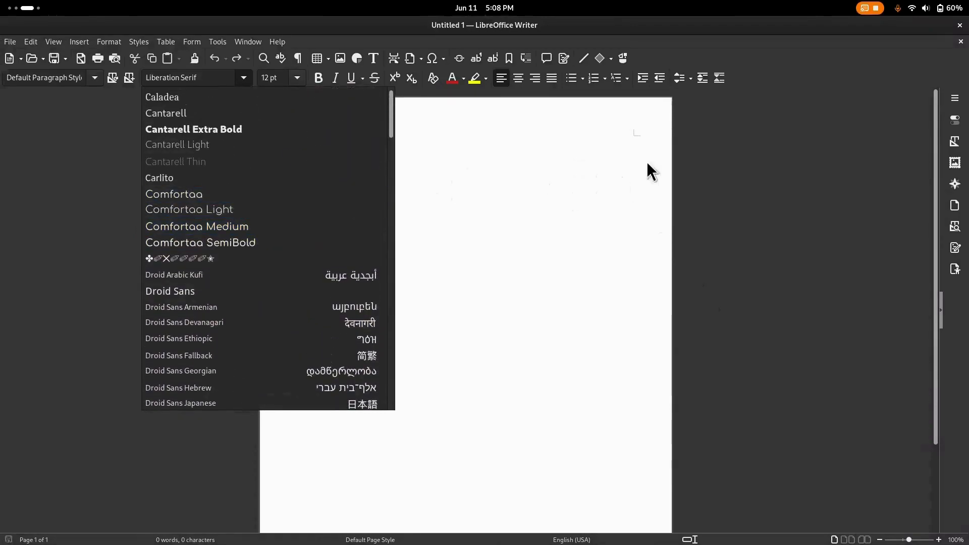
click(958, 28)
click(959, 26)
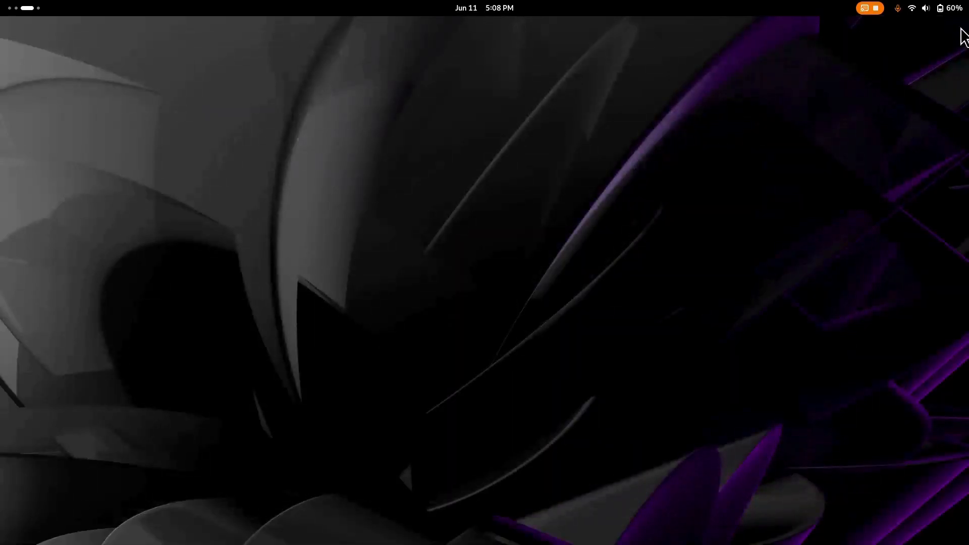
Switch to the workspace with the two Files windows and show hidden files in the Home folder
key(super+Page_Up)
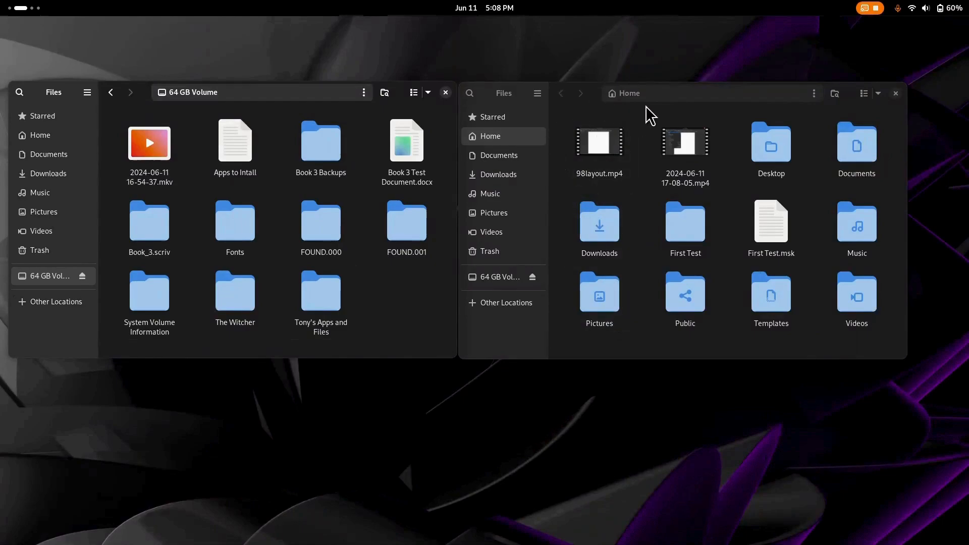
click(537, 97)
click(537, 96)
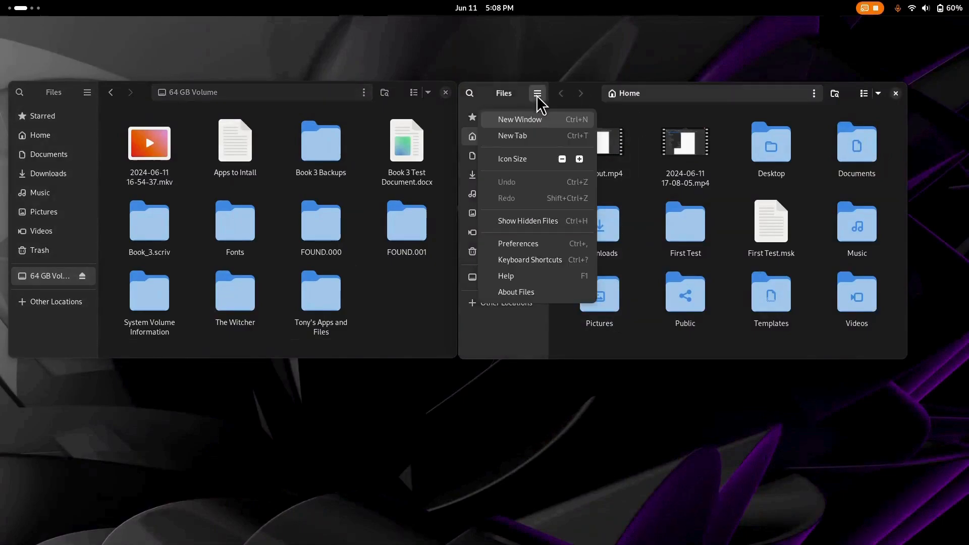
click(551, 232)
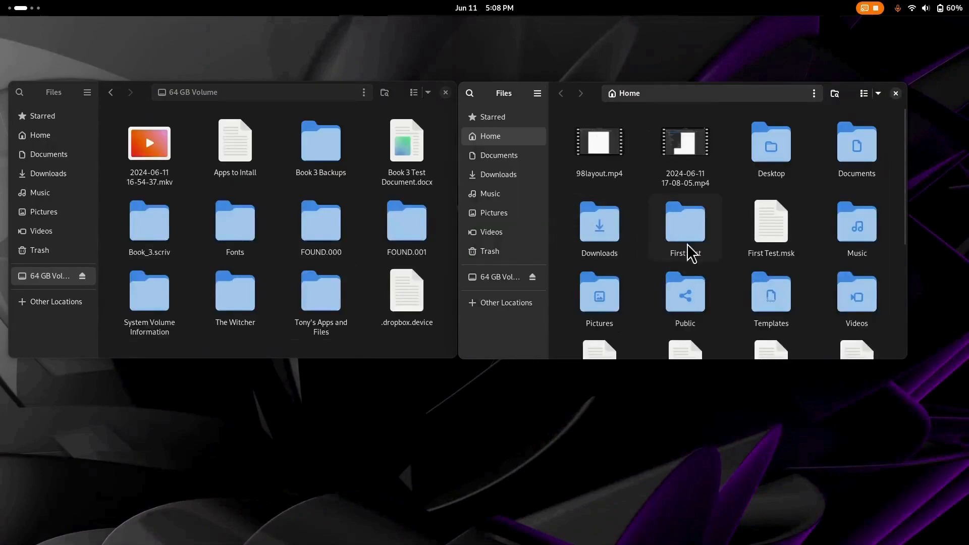
scroll(716, 246, down, 5)
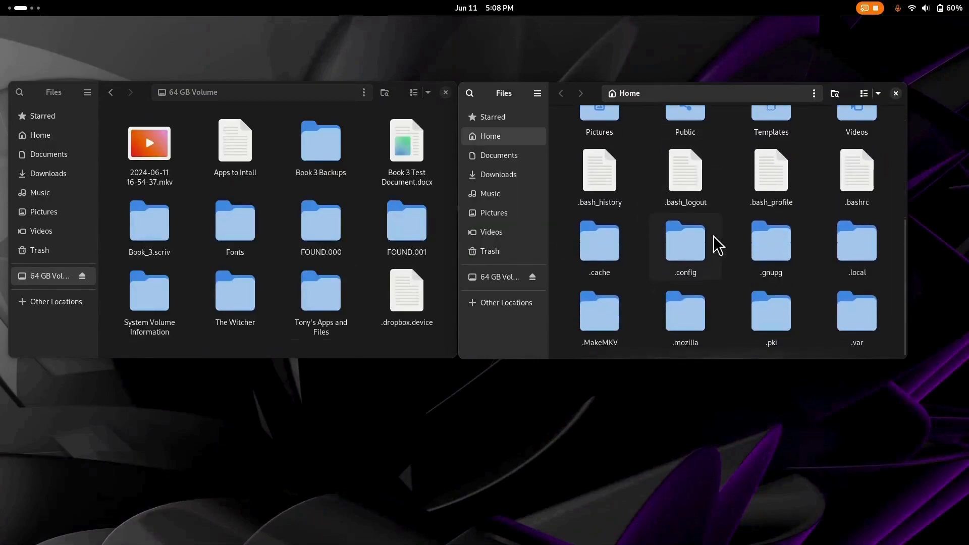
Open .local/share in the Home folder and copy the Fonts folder from the 64 GB volume into it
double_click(857, 252)
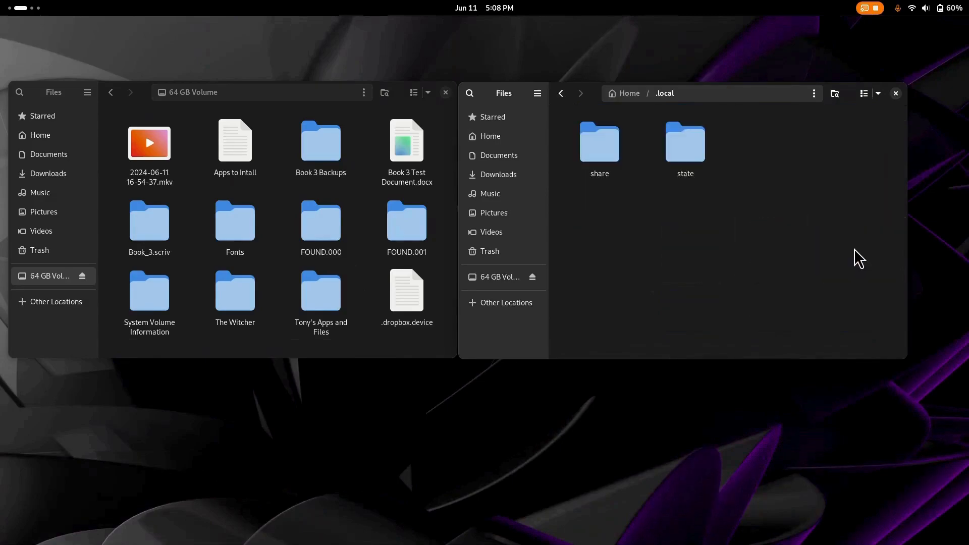
double_click(601, 146)
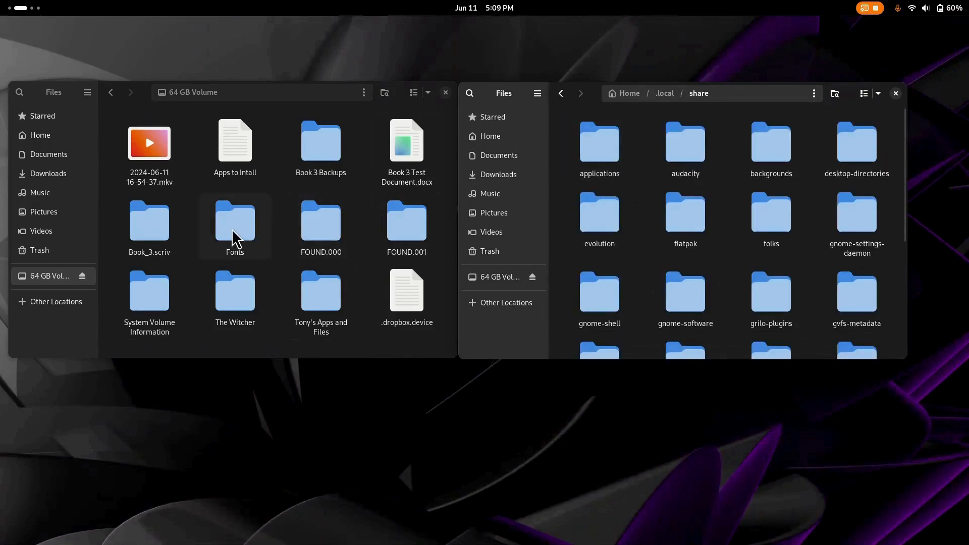
drag(234, 239, 645, 263)
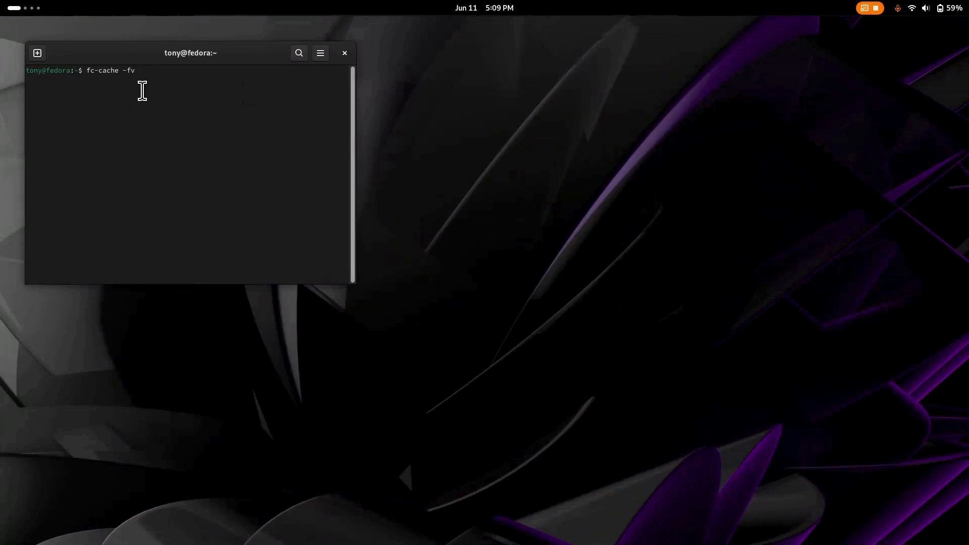
Run fc-cache -fv in the terminal to rebuild the font cache, and switch to an empty workspace
key(Return)
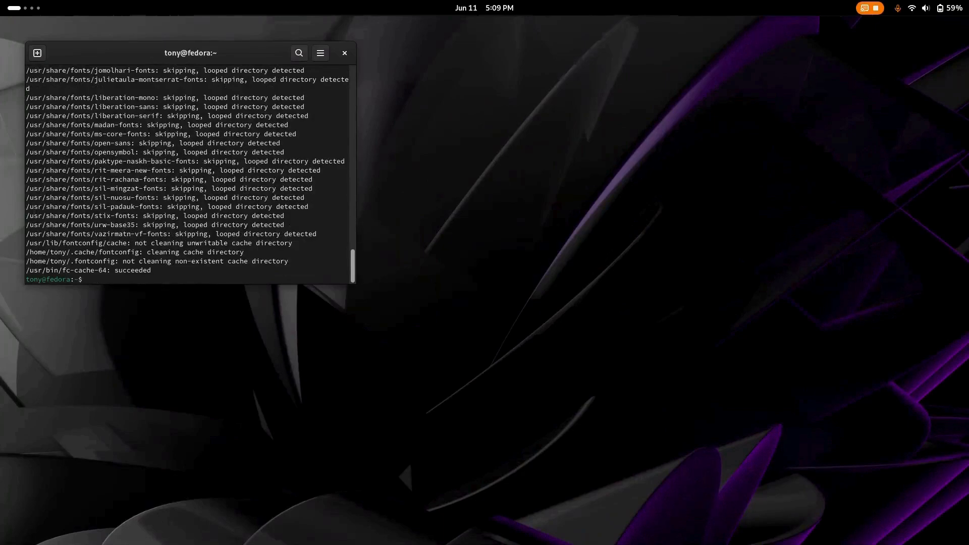
key(super+Page_Down)
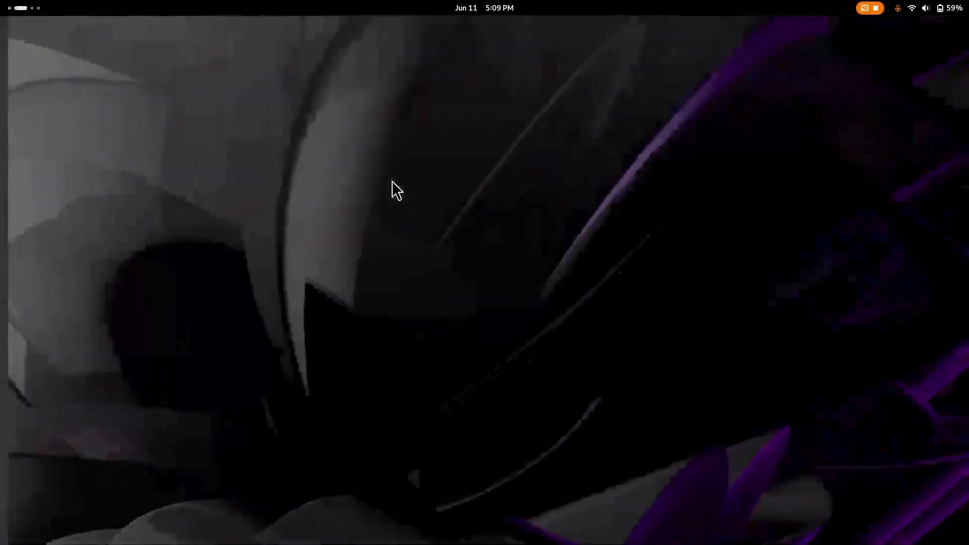
Open a new blank document in LibreOffice Writer
key(super)
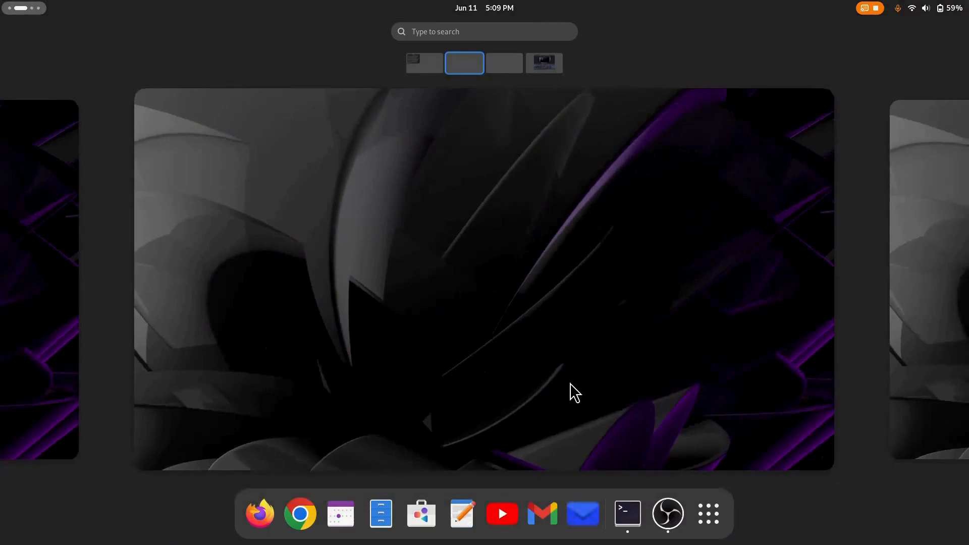
click(709, 513)
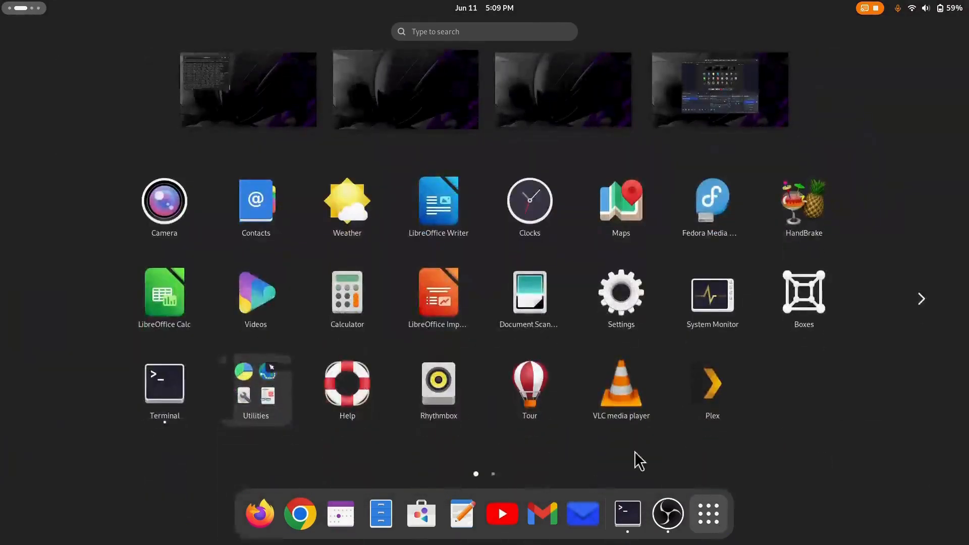
click(448, 220)
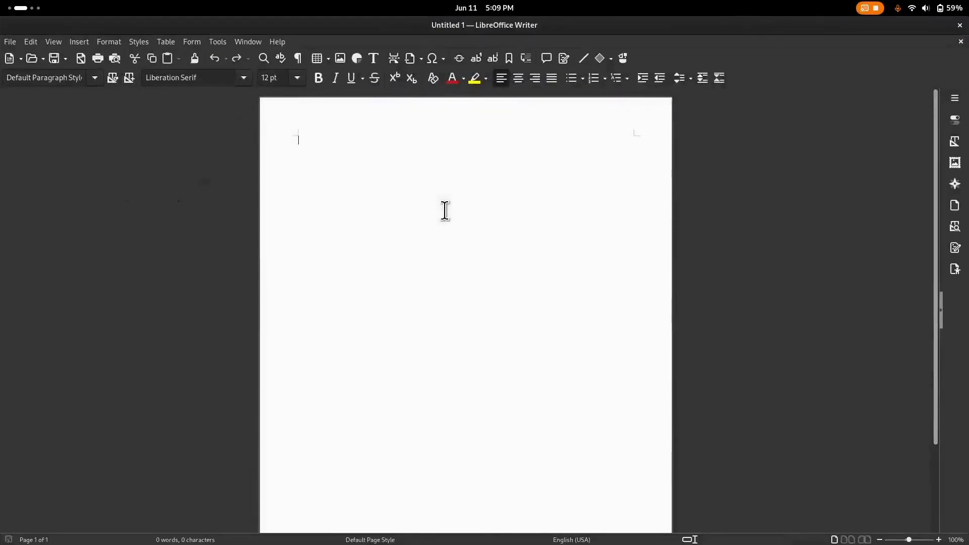
Look through the Writer font list for the copied Windows fonts, and close the blank document
click(244, 78)
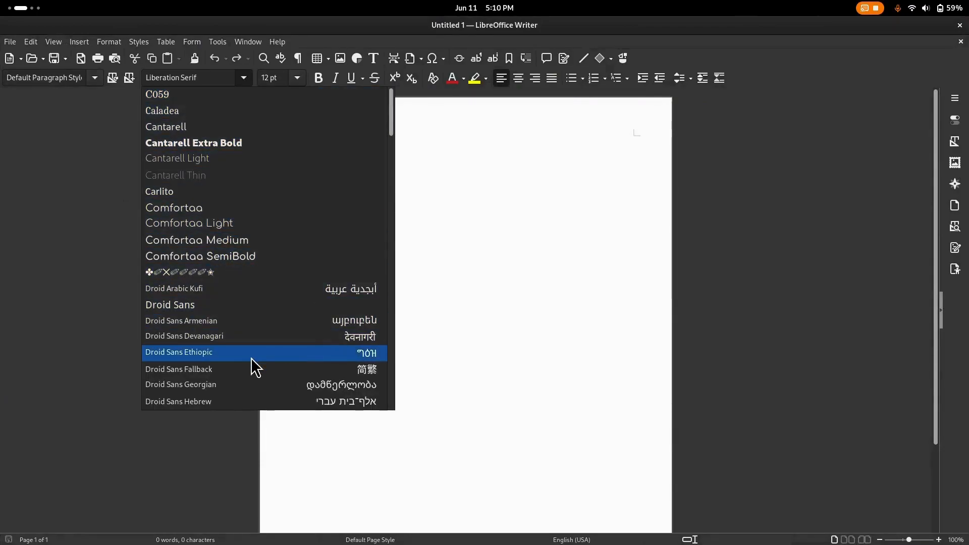
scroll(250, 358, down, 10)
scroll(250, 356, down, 15)
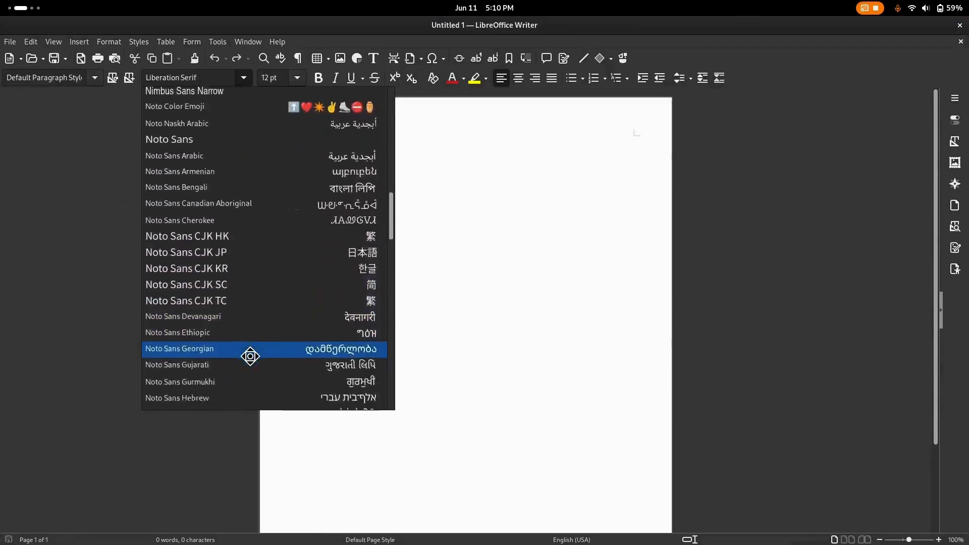
scroll(251, 356, down, 15)
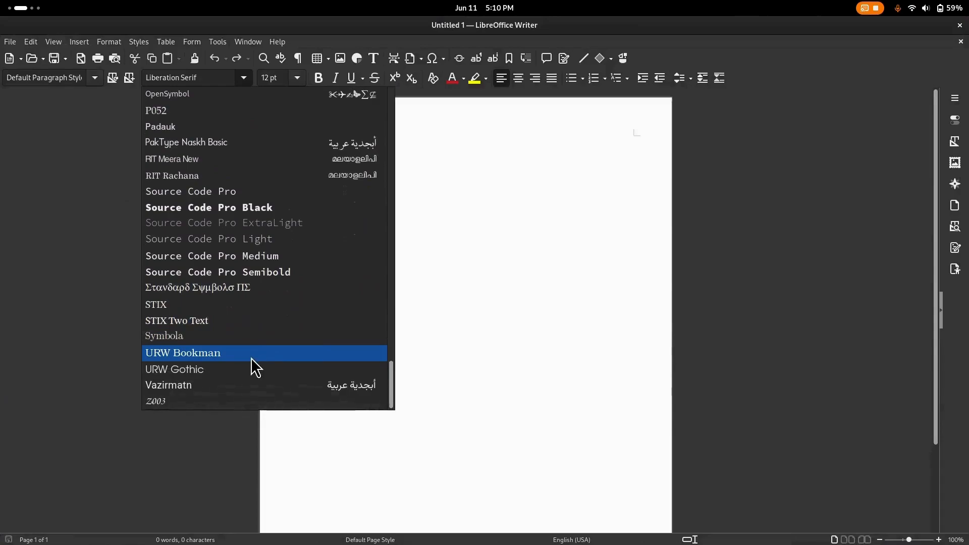
scroll(250, 357, up, 5)
scroll(250, 357, up, 3)
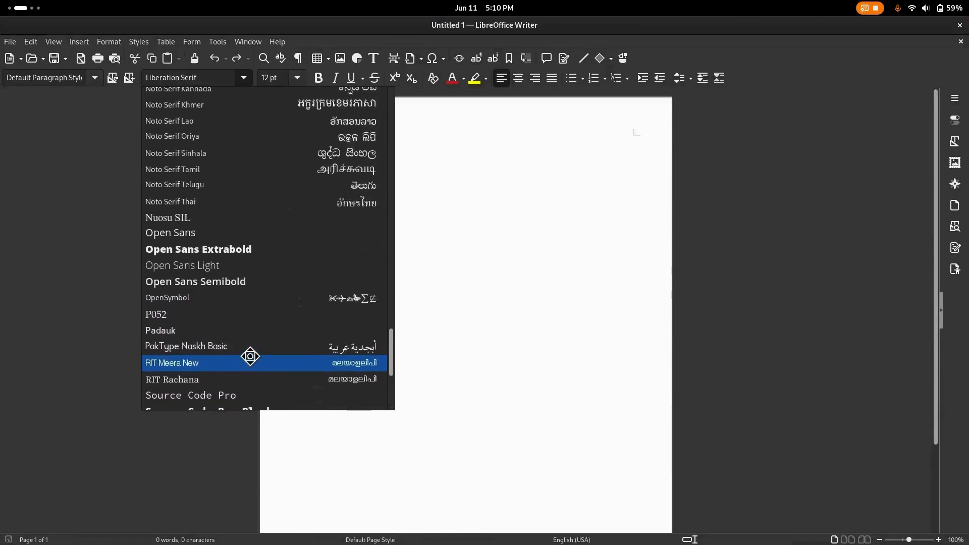
scroll(250, 356, up, 1)
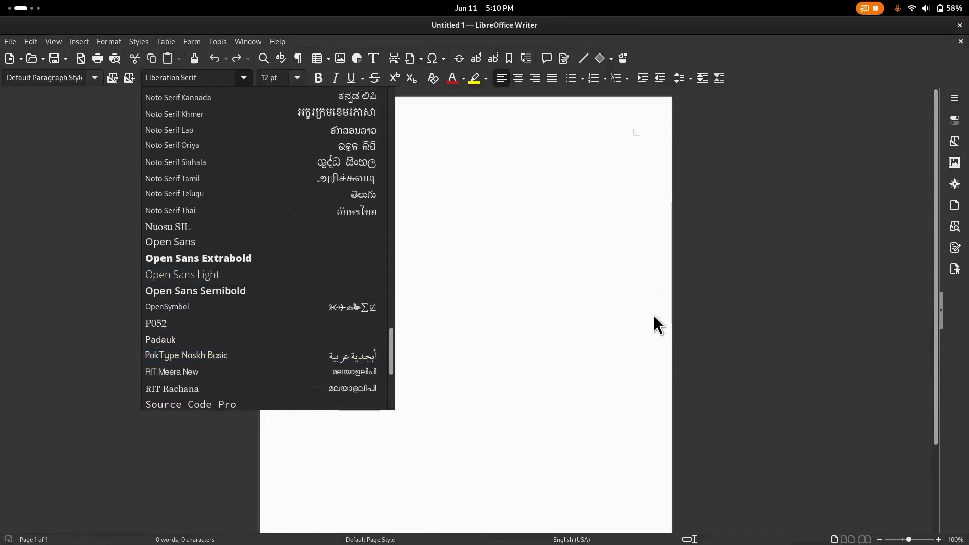
click(831, 247)
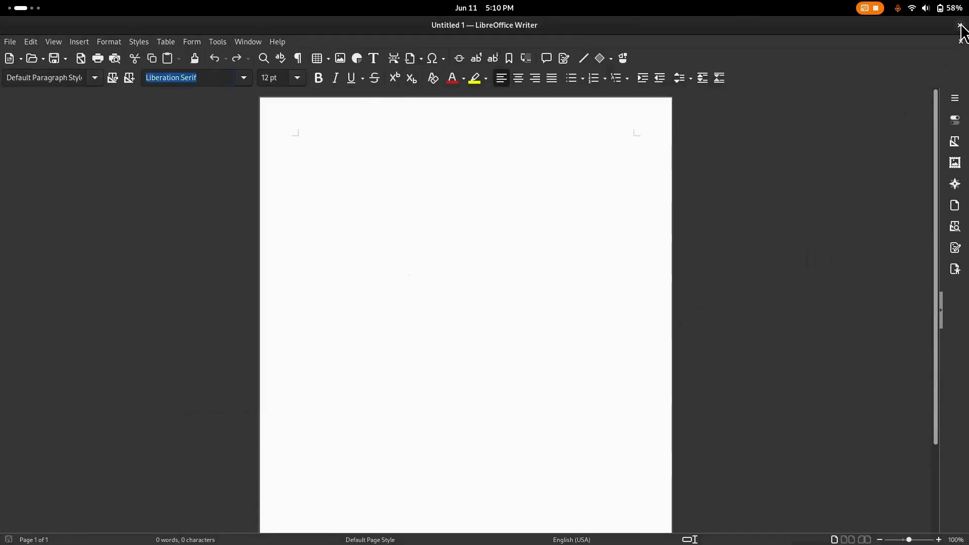
click(250, 77)
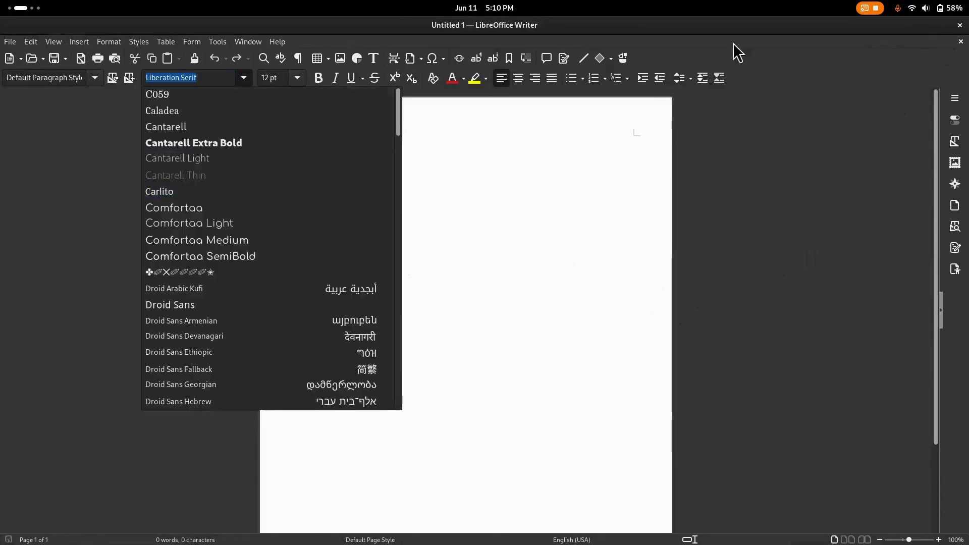
click(962, 26)
click(960, 26)
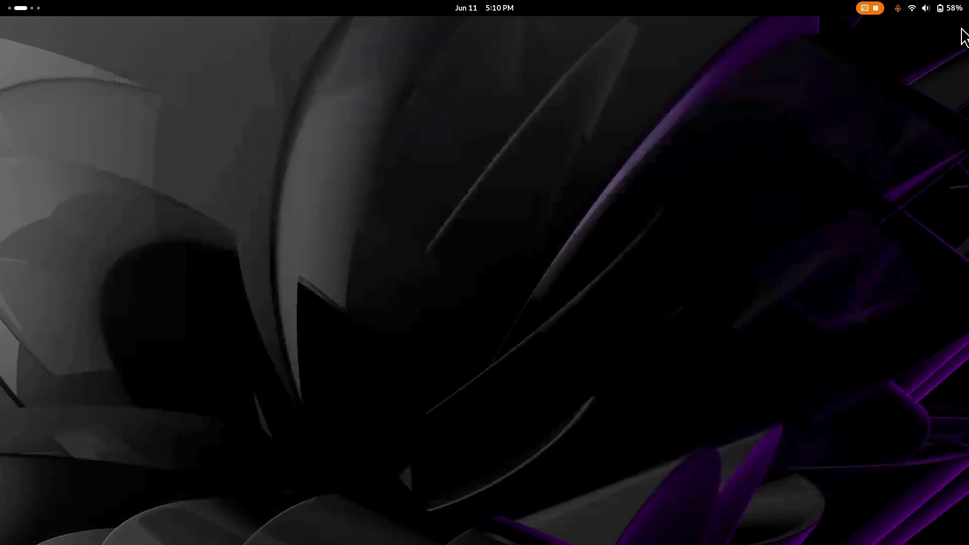
Search the system for "font", open the Fonts app to look over the installed fonts, and close it
key(super)
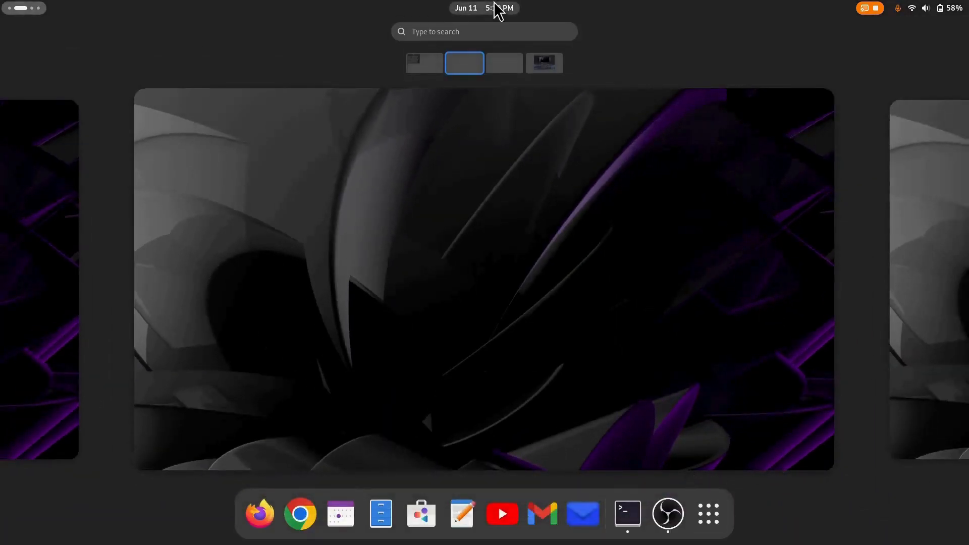
click(493, 31)
text(font)
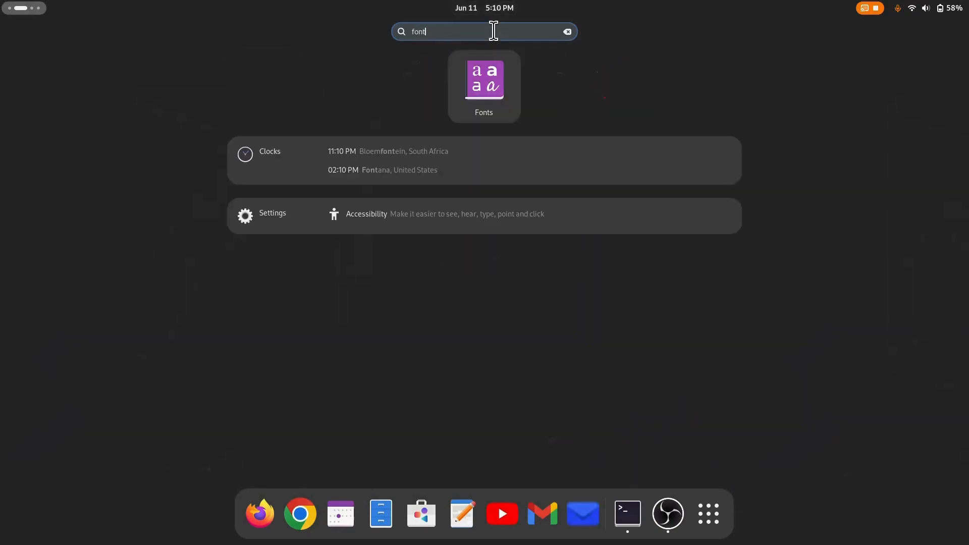
click(498, 73)
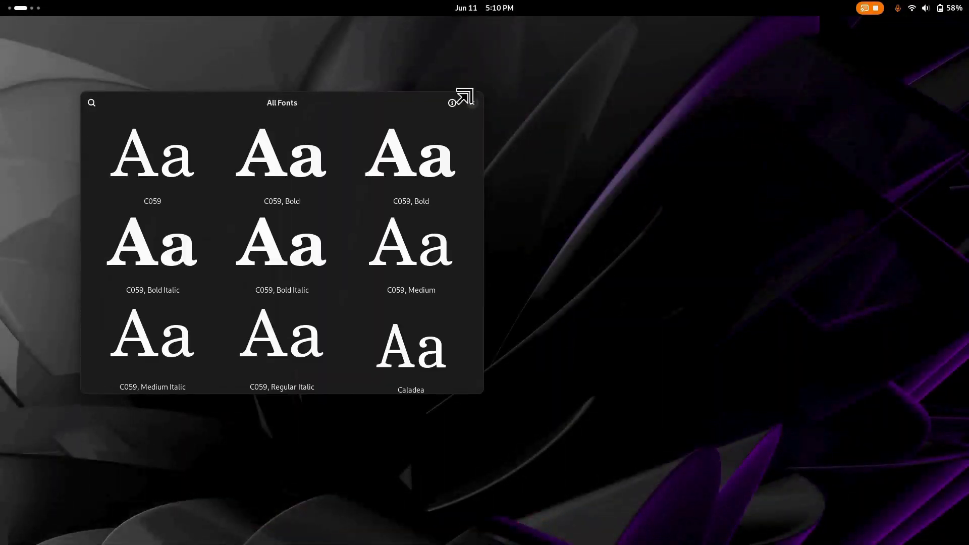
scroll(358, 237, down, 3)
scroll(358, 238, up, 3)
click(472, 104)
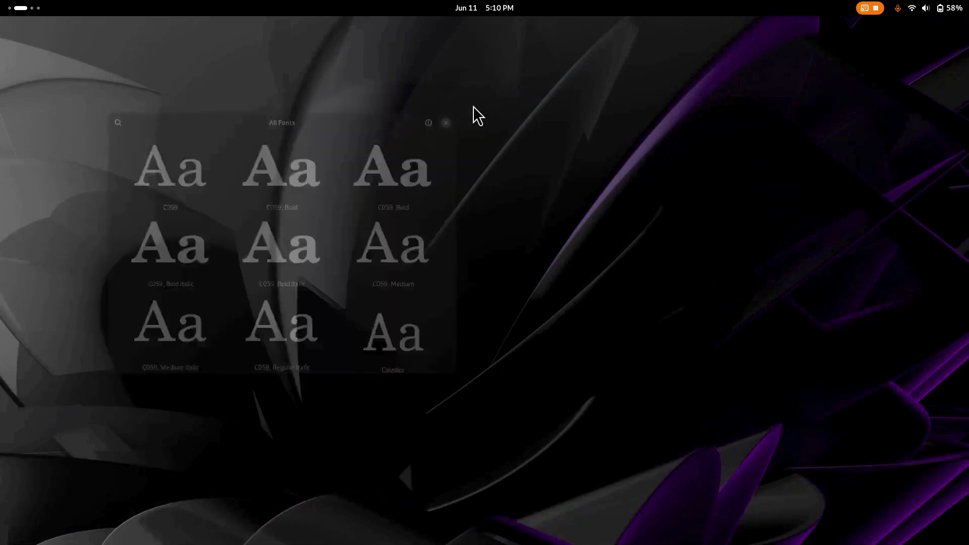
Restart the computer so the newly copied fonts are loaded
click(931, 9)
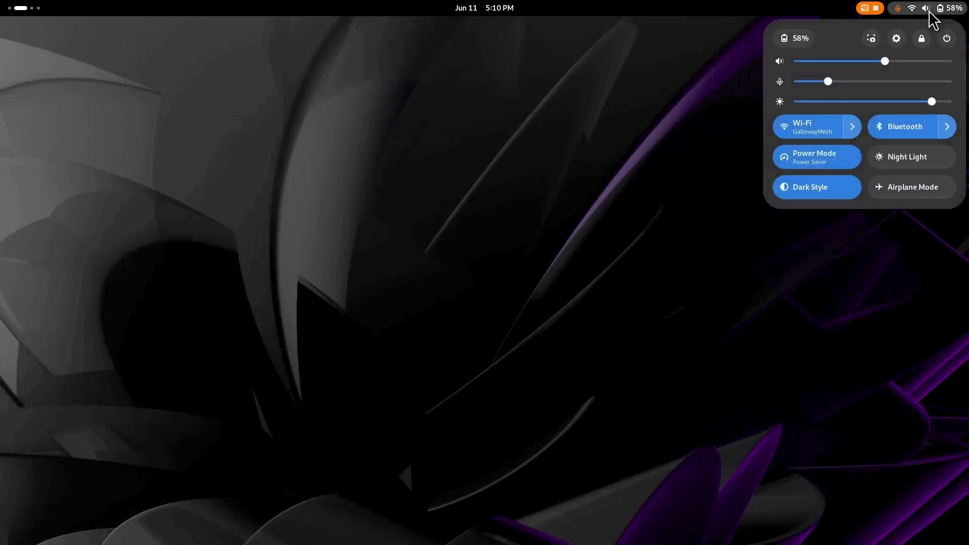
click(947, 38)
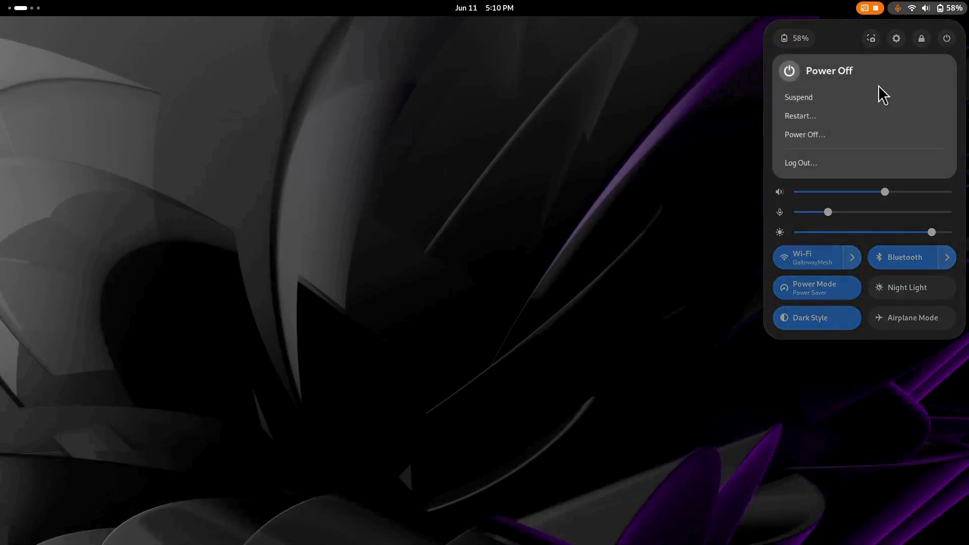
click(835, 121)
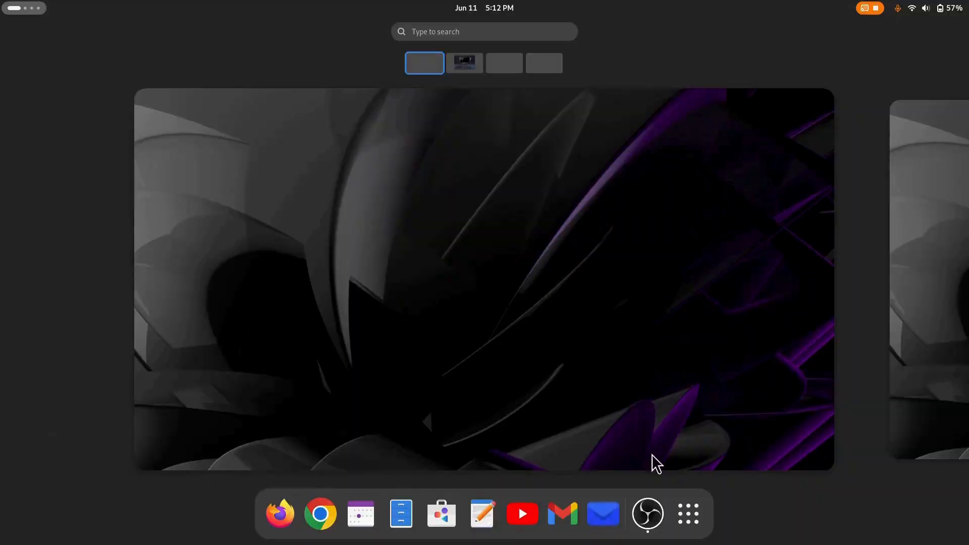
Open a blank LibreOffice Writer document, check its font list again for the Windows fonts, and close the document
click(689, 515)
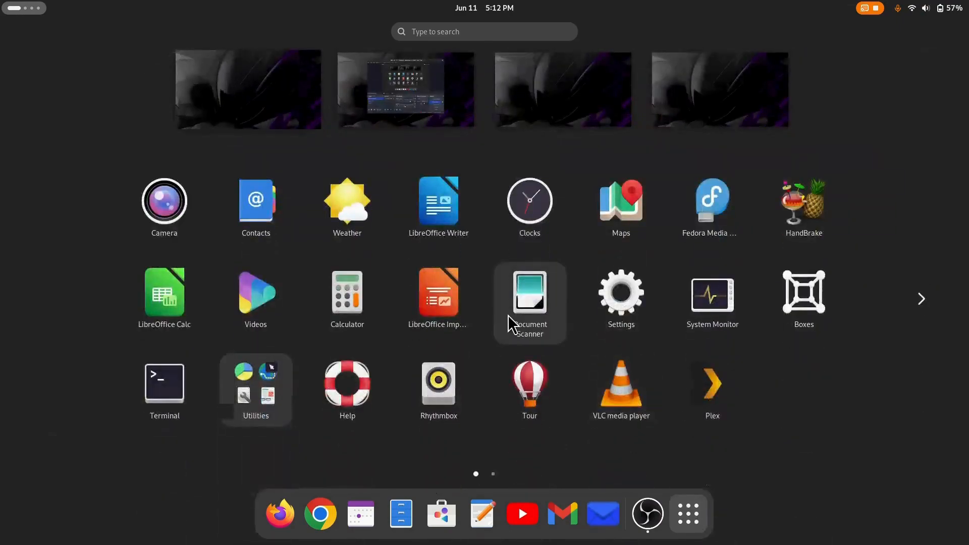
click(444, 214)
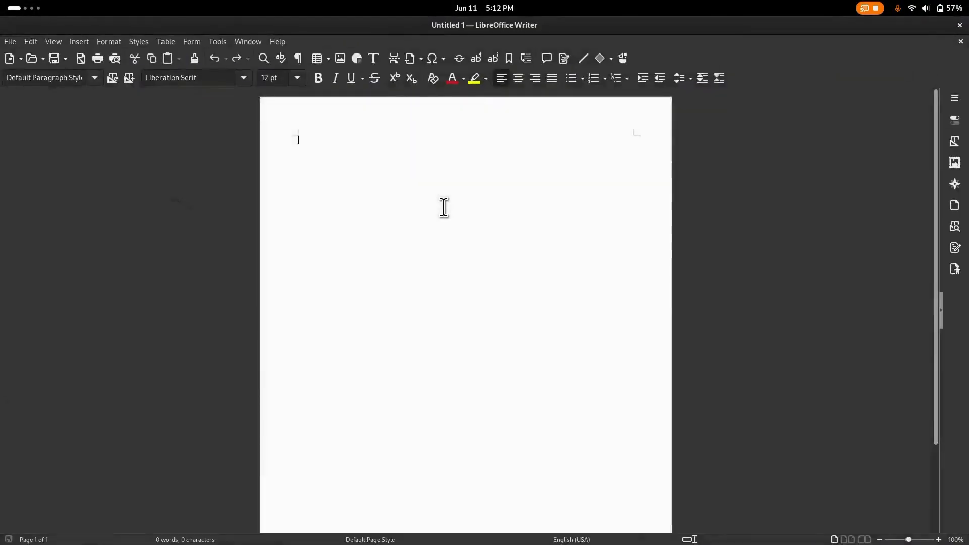
click(243, 78)
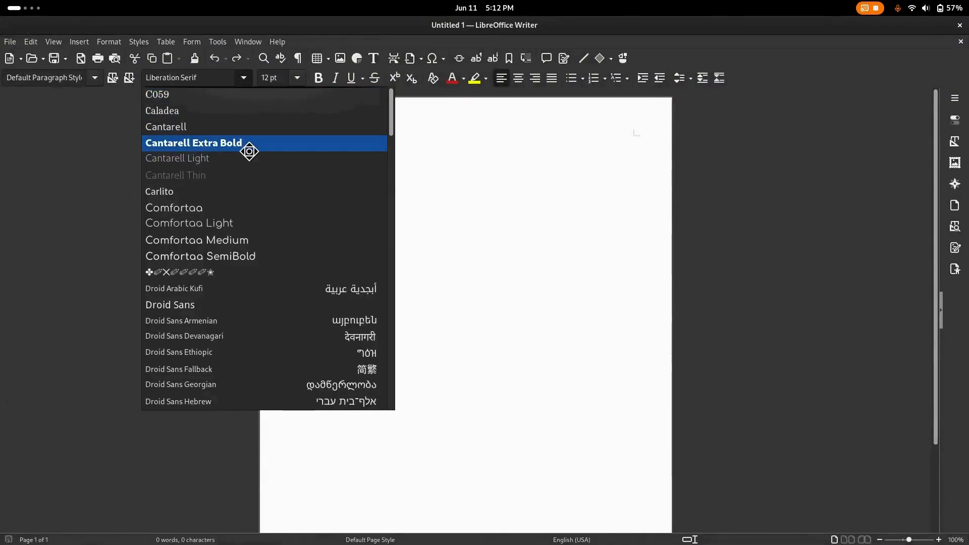
scroll(249, 149, down, 20)
scroll(249, 151, down, 3)
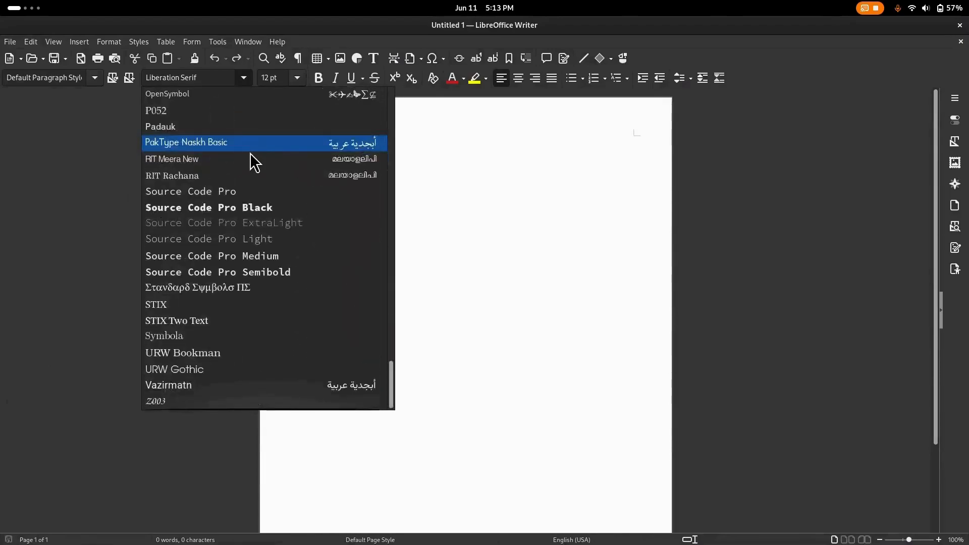
scroll(249, 151, up, 10)
scroll(251, 160, up, 2)
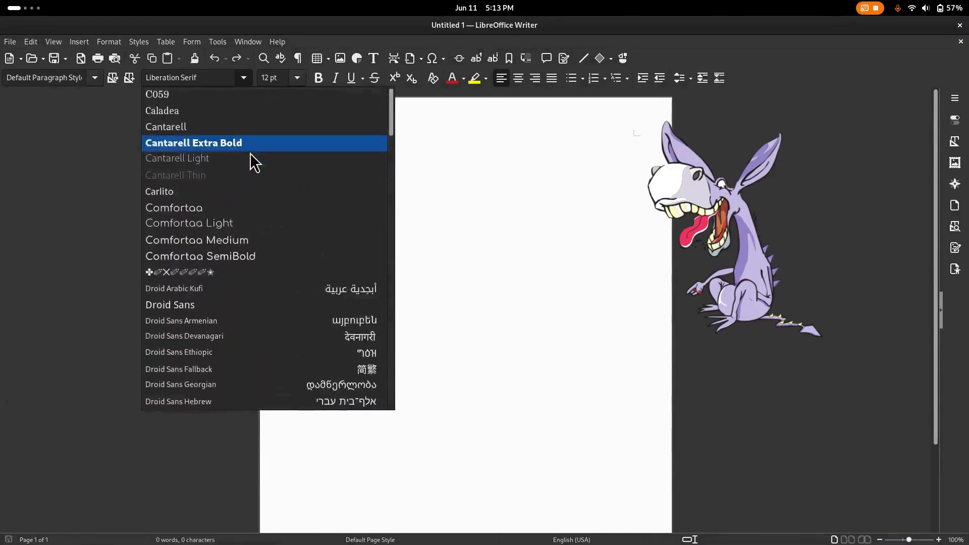
key(Escape)
click(960, 24)
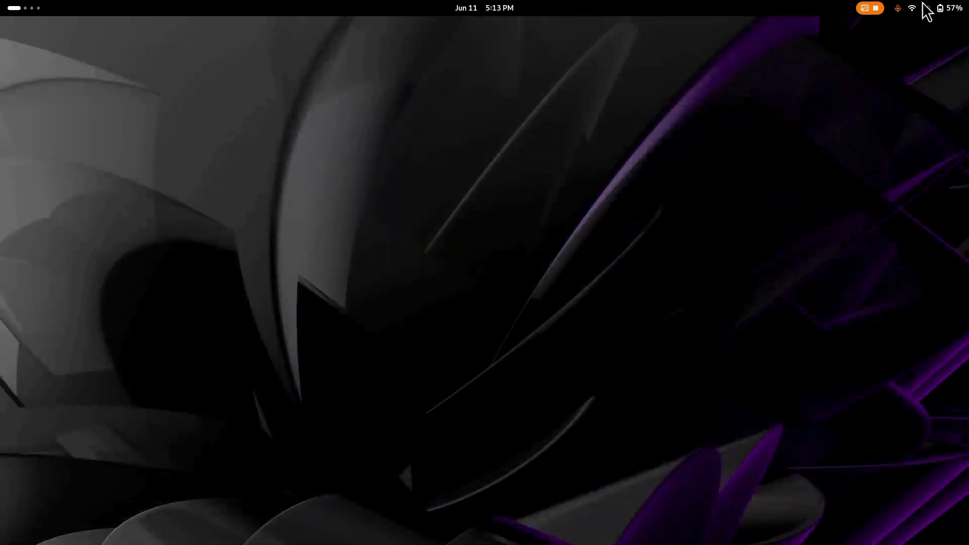
Open the Files app and go to the .local/share folder inside Home
key(super)
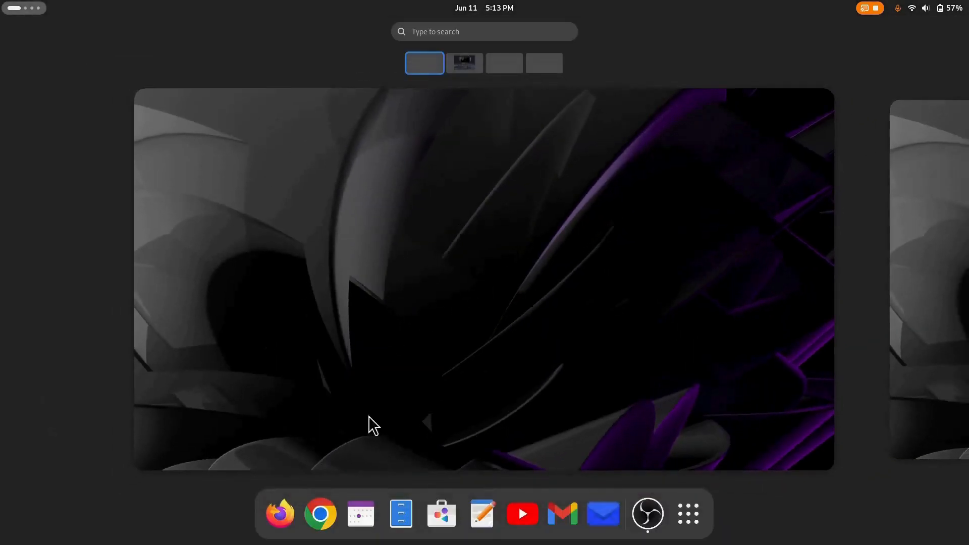
click(399, 510)
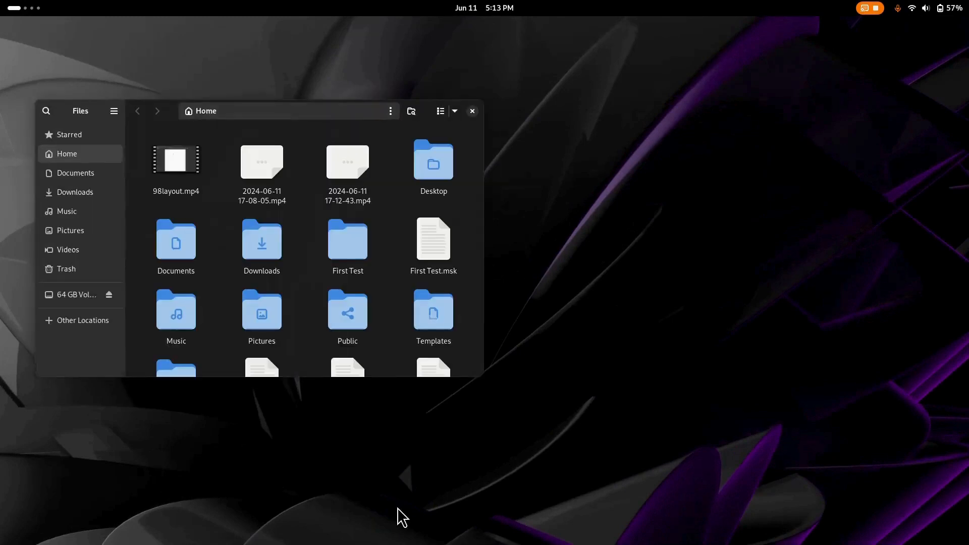
scroll(362, 313, down, 6)
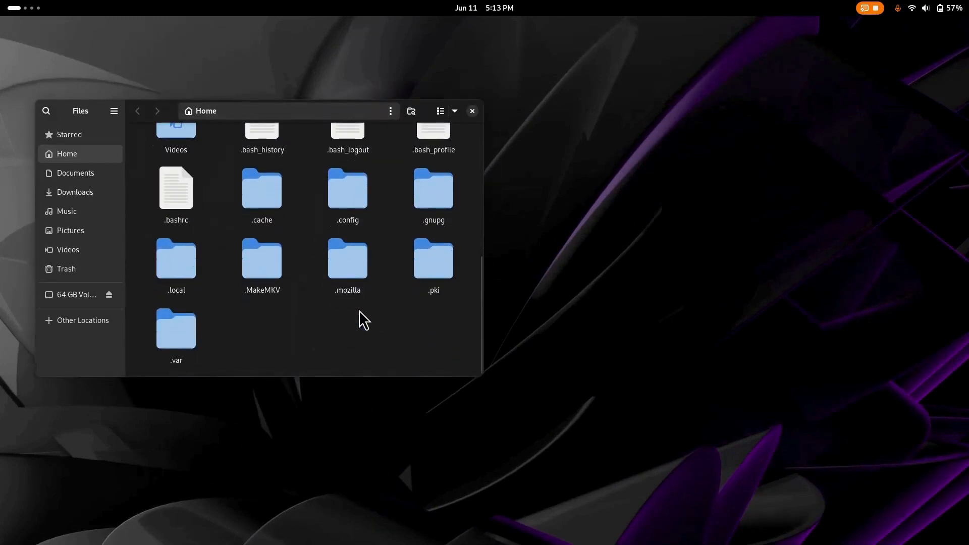
double_click(182, 255)
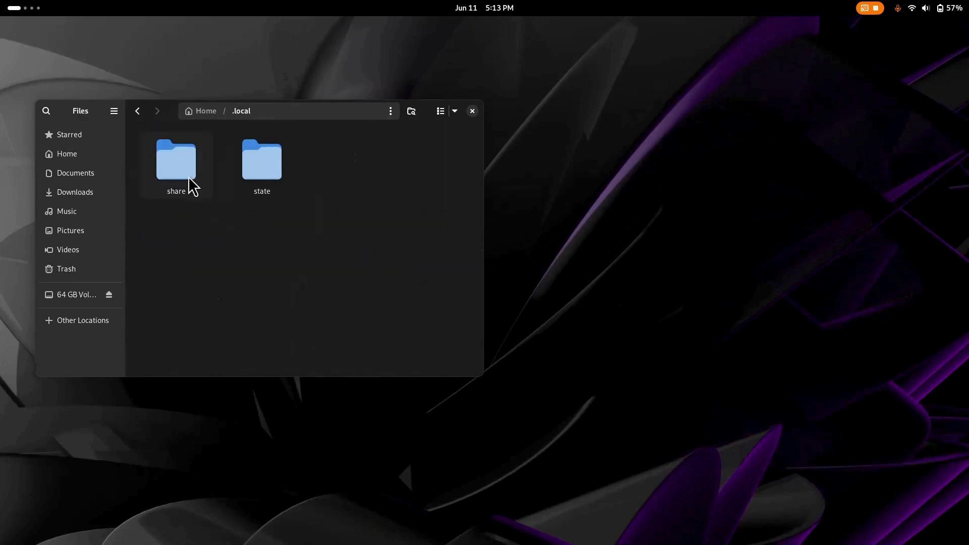
double_click(188, 175)
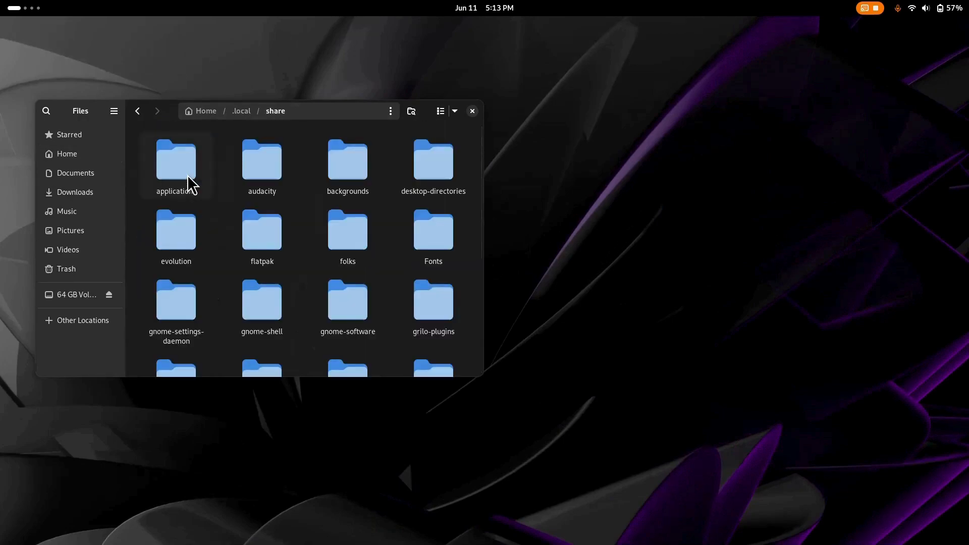
Rename the Fonts folder in .local/share to fonts, with a lowercase f
right_click(427, 243)
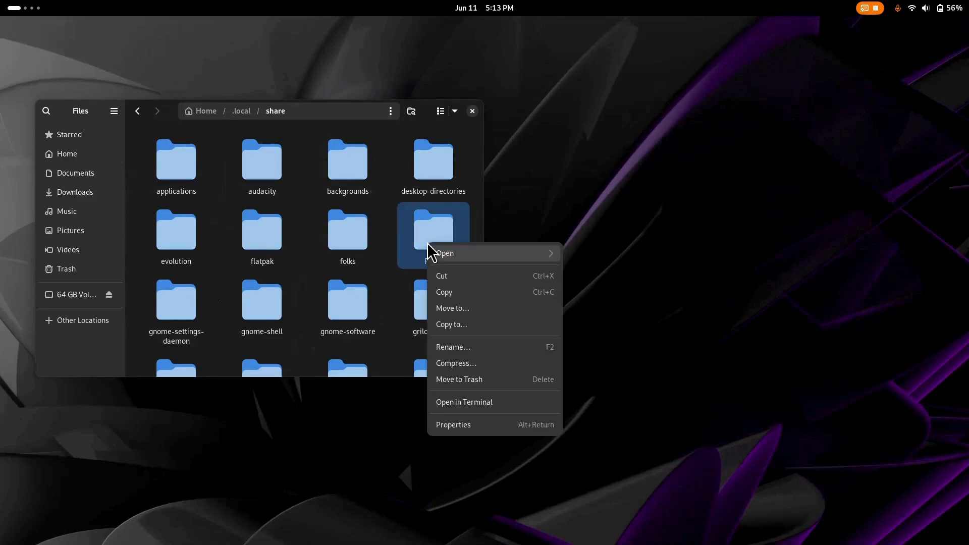
click(469, 347)
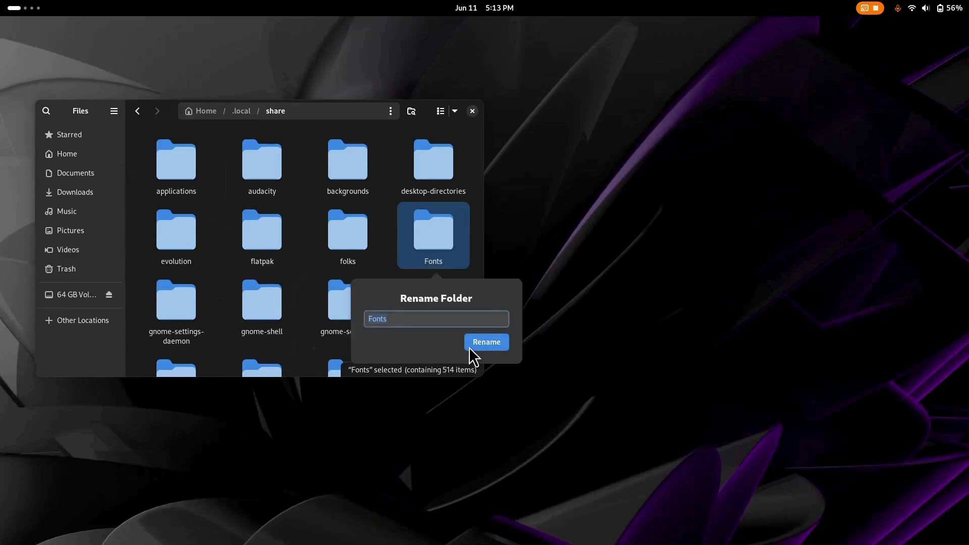
key(Delete)
text(f)
click(486, 341)
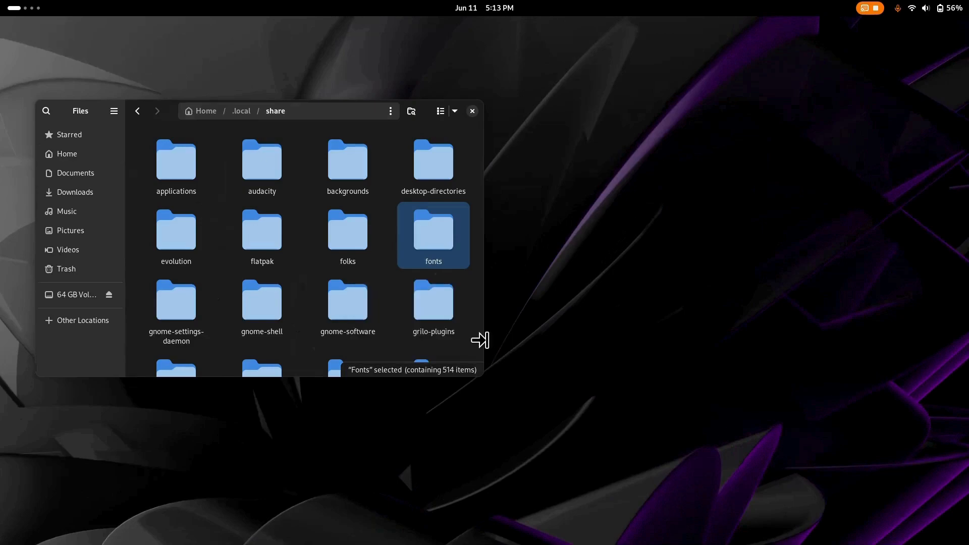
Open the fonts folder, try to open 85f1255.fon, and cancel the search for an app
double_click(426, 246)
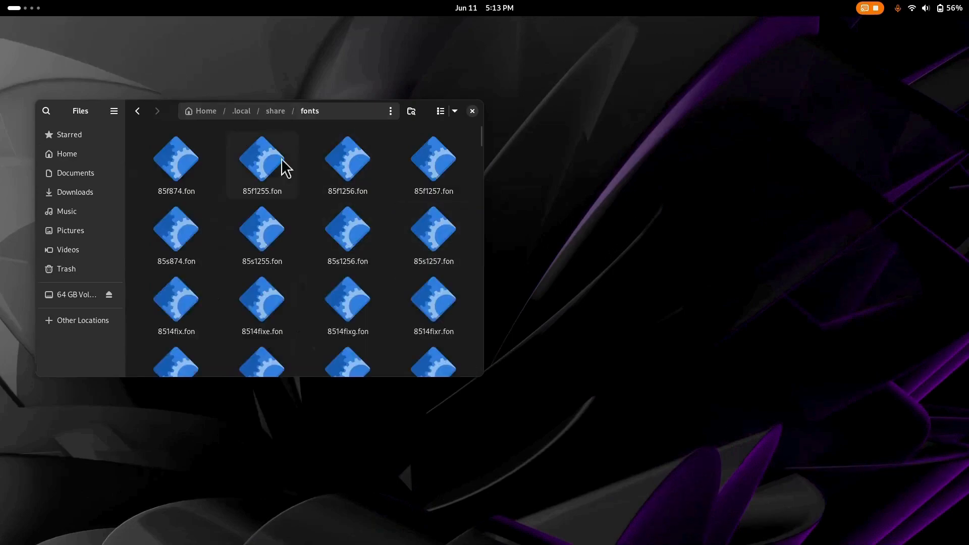
double_click(271, 174)
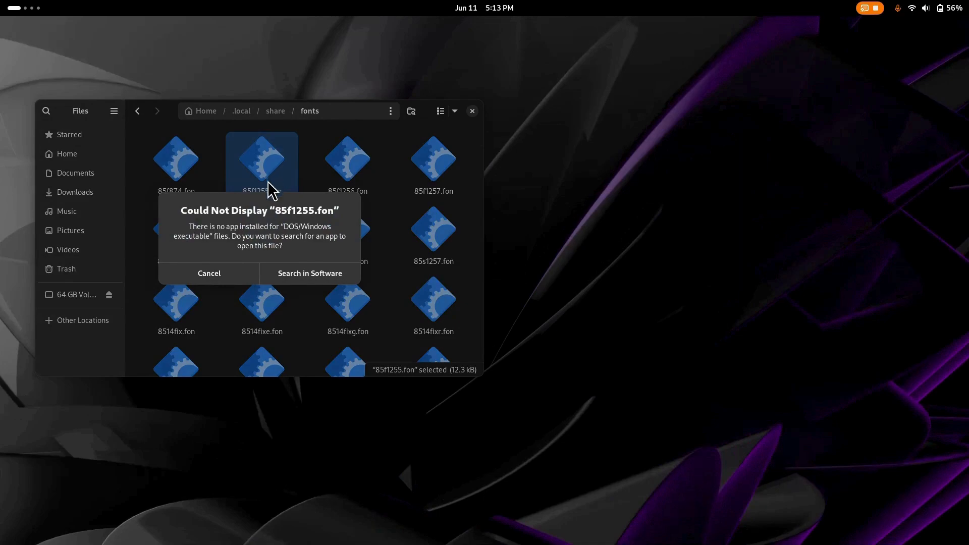
click(225, 267)
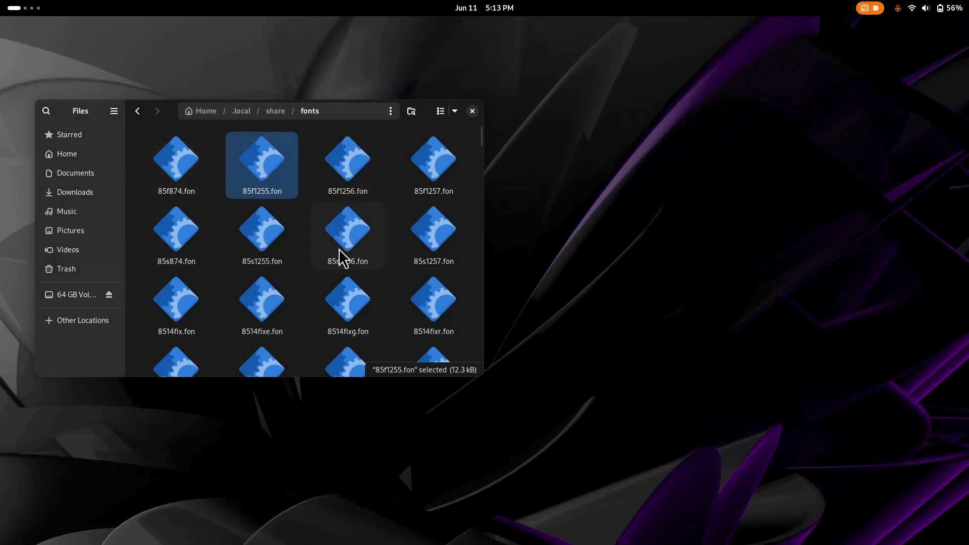
Find arial.ttf in the fonts folder, preview it to check whether it is installed, and close the preview
scroll(339, 249, down, 5)
scroll(339, 249, down, 3)
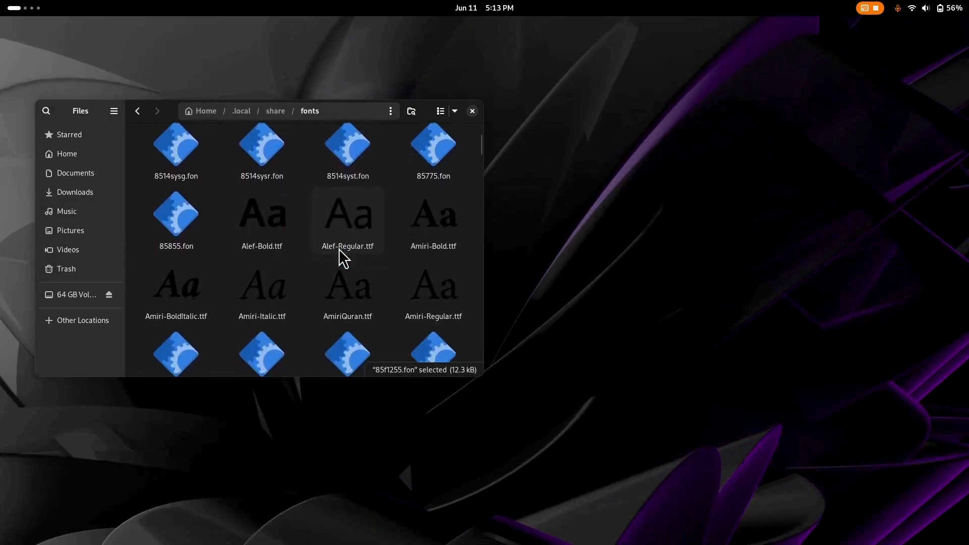
scroll(339, 249, down, 1)
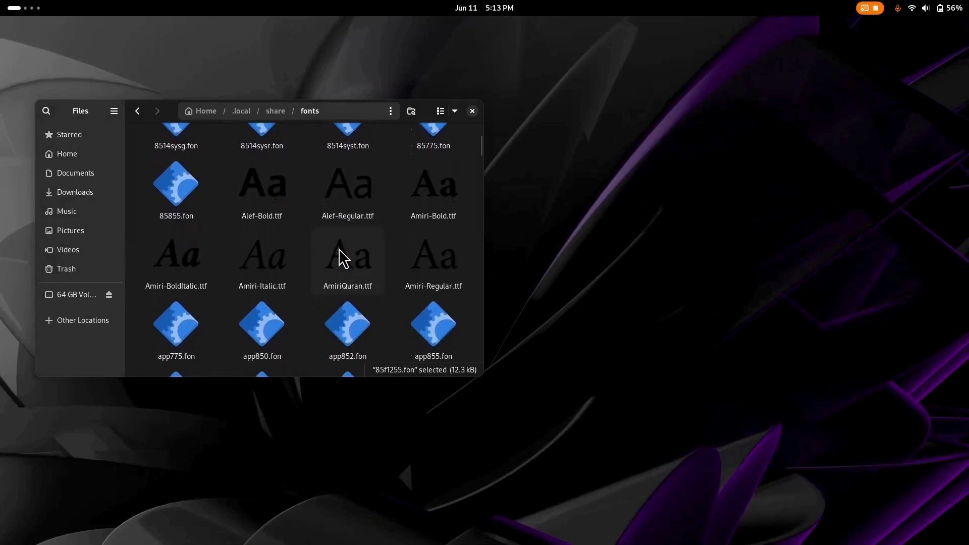
scroll(338, 249, down, 4)
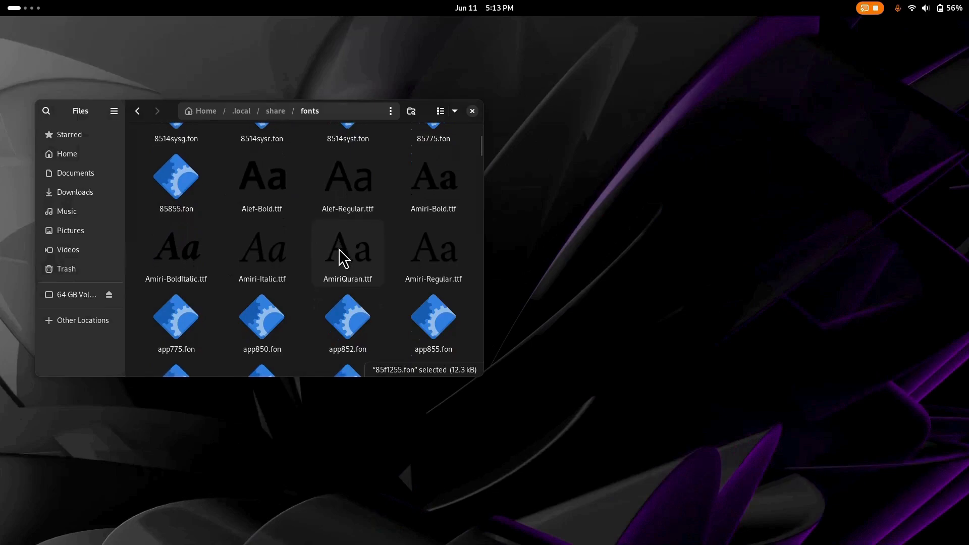
scroll(338, 250, down, 2)
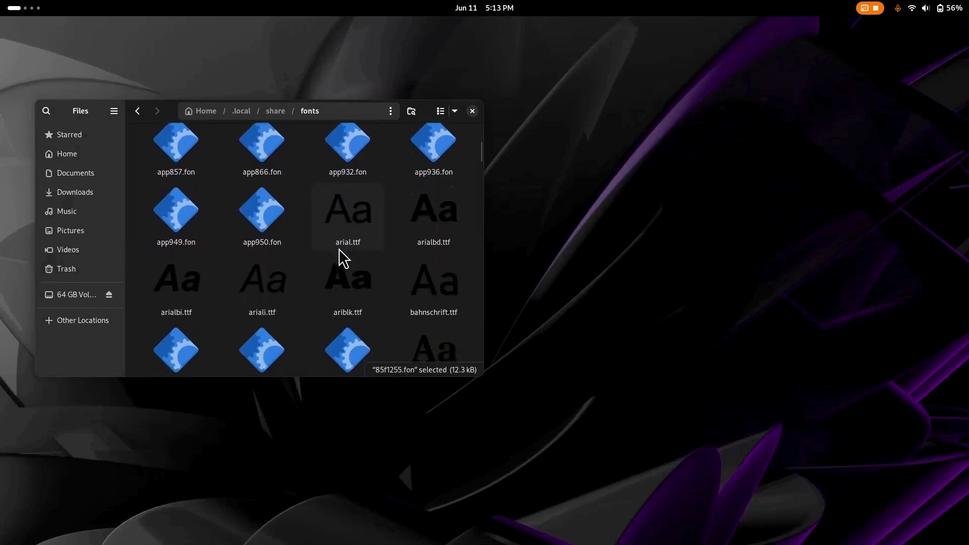
double_click(347, 213)
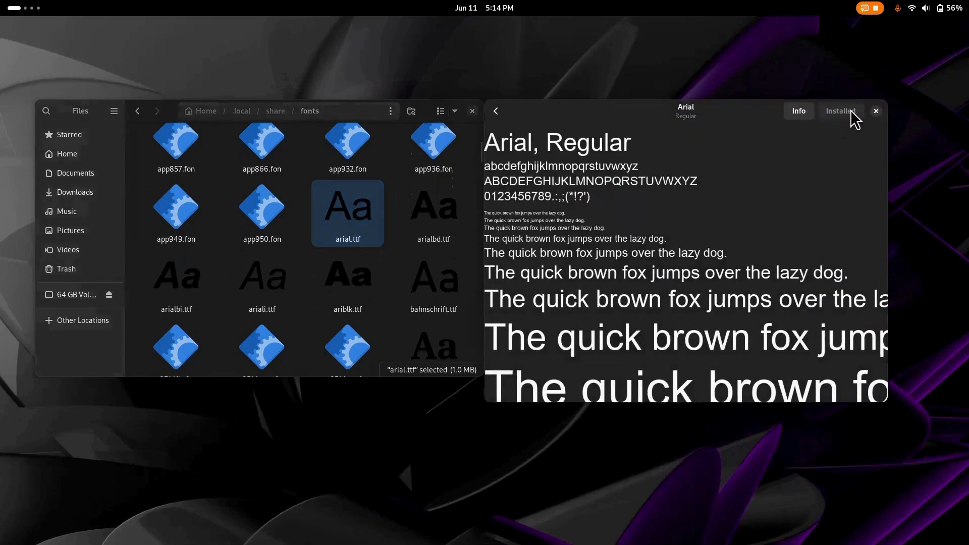
click(876, 111)
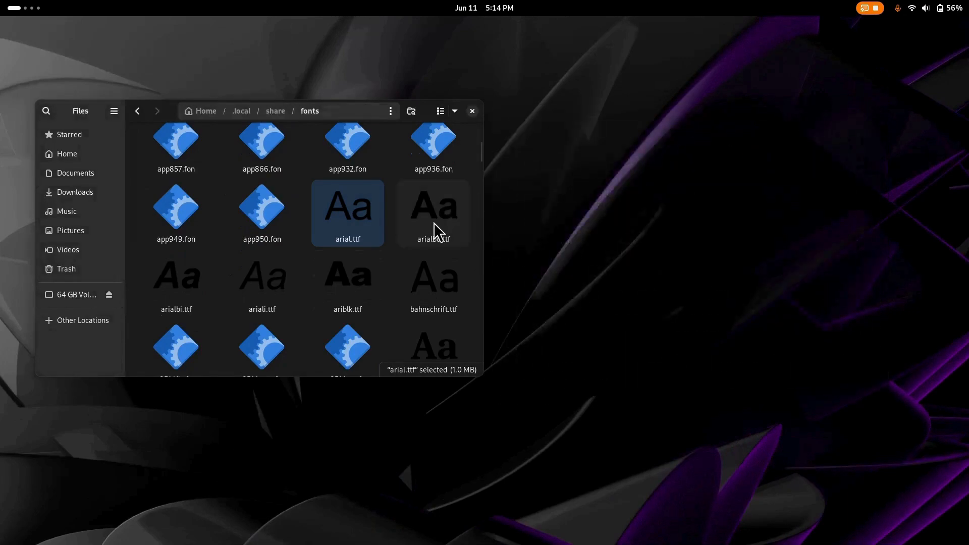
Preview times.ttf from the fonts folder to check its installation status, and close both the preview and the Files window
scroll(357, 238, down, 1)
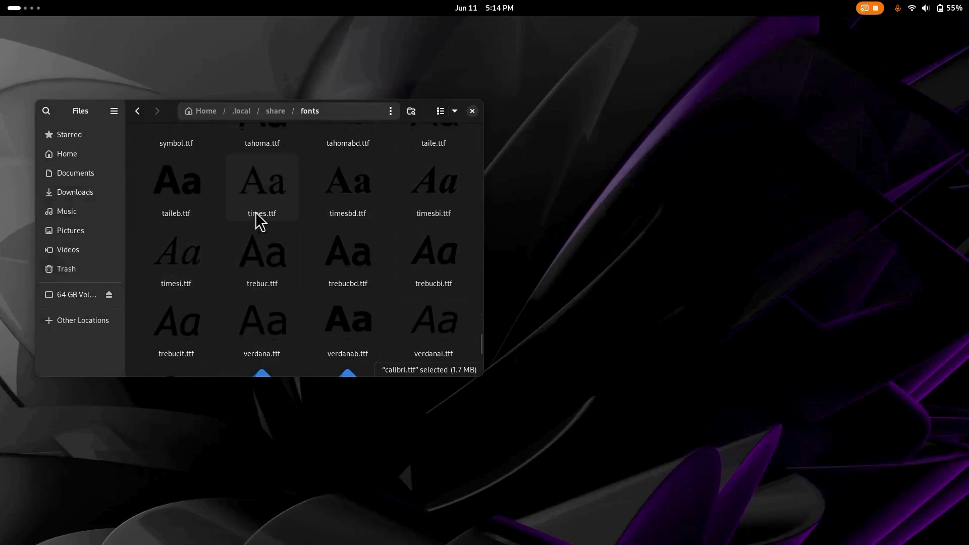
double_click(262, 194)
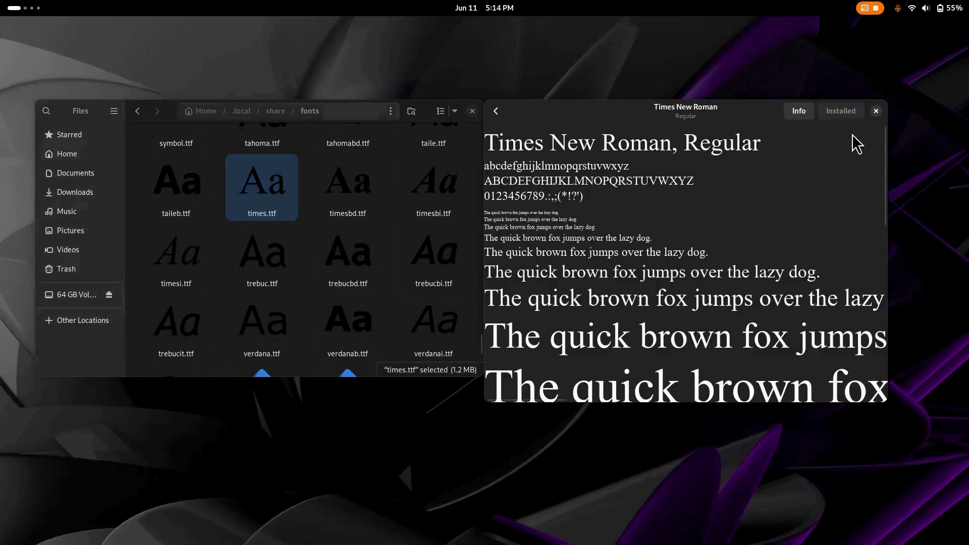
click(876, 111)
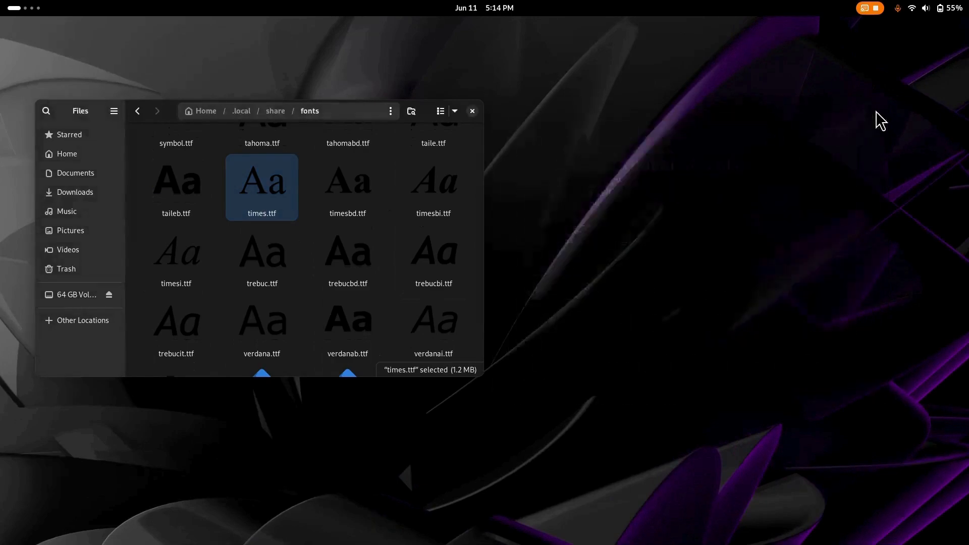
click(472, 112)
Switch to LibreOffice Writer by launching it with a new blank document
key(super)
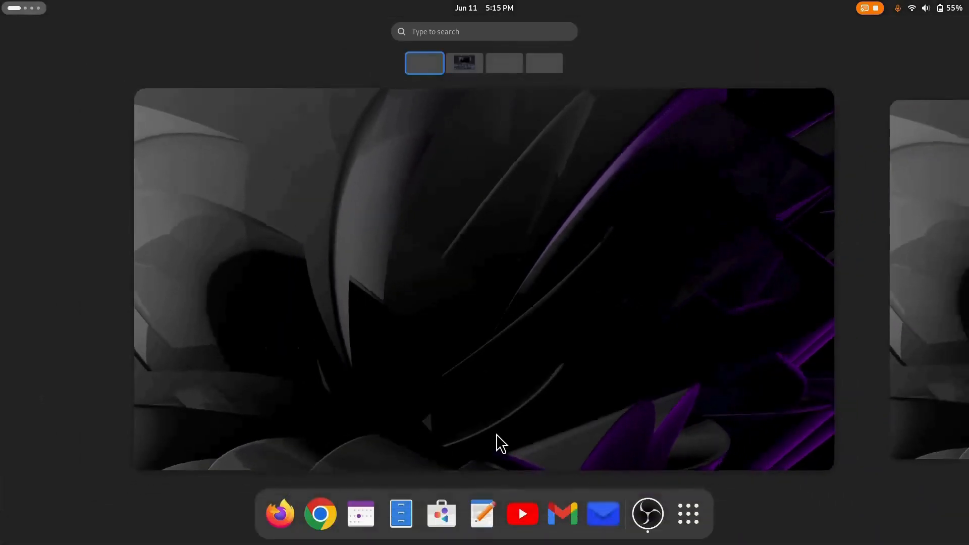
click(688, 514)
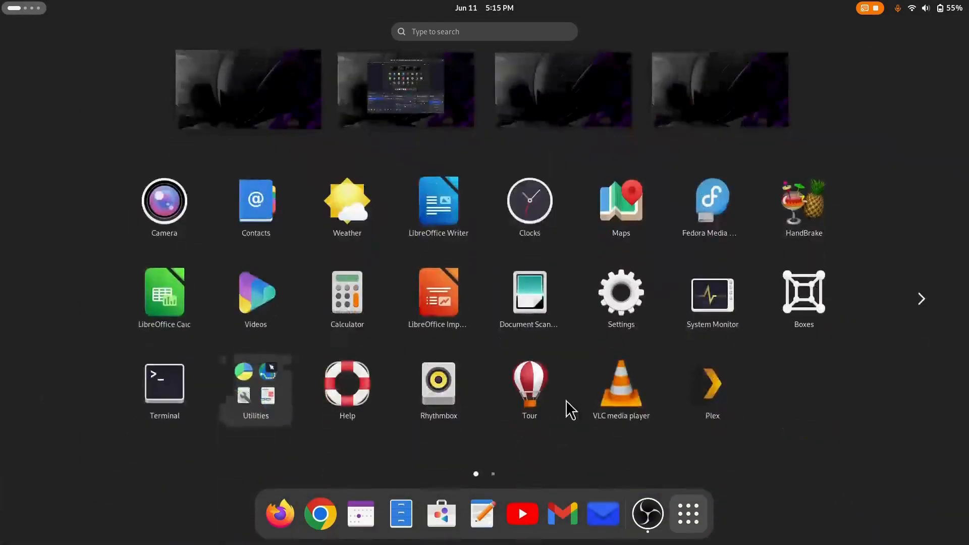
click(436, 220)
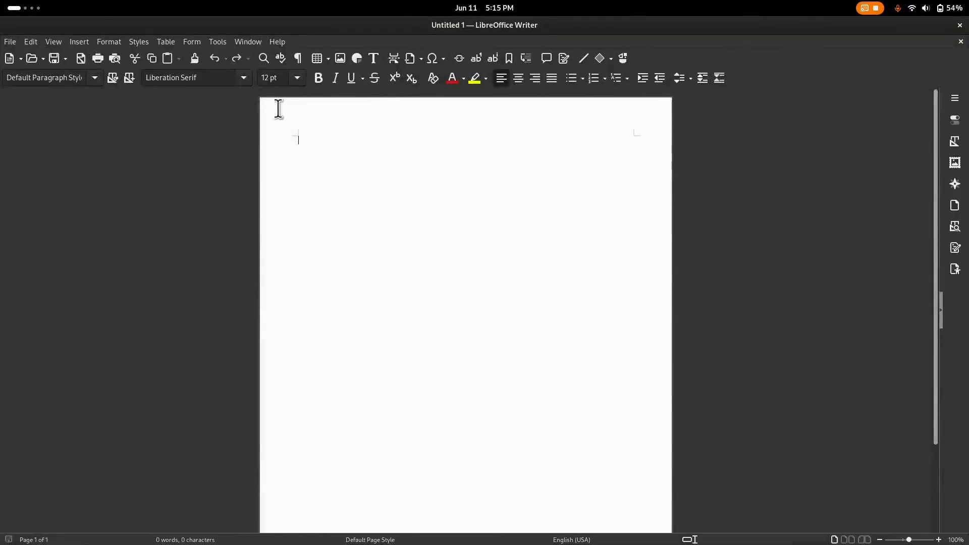
Open the list of font names and look through it to the end for the Windows fonts
click(242, 77)
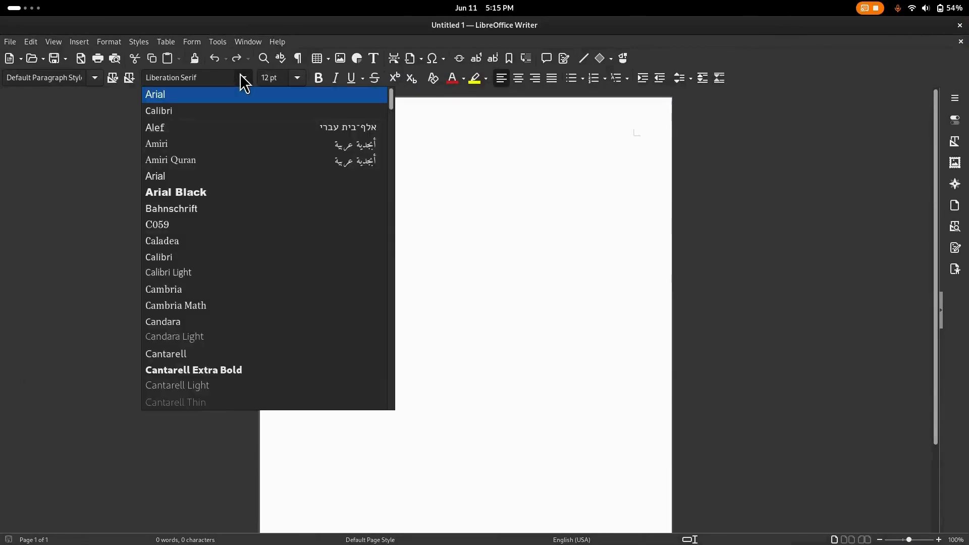
scroll(245, 88, down, 5)
scroll(245, 88, down, 2)
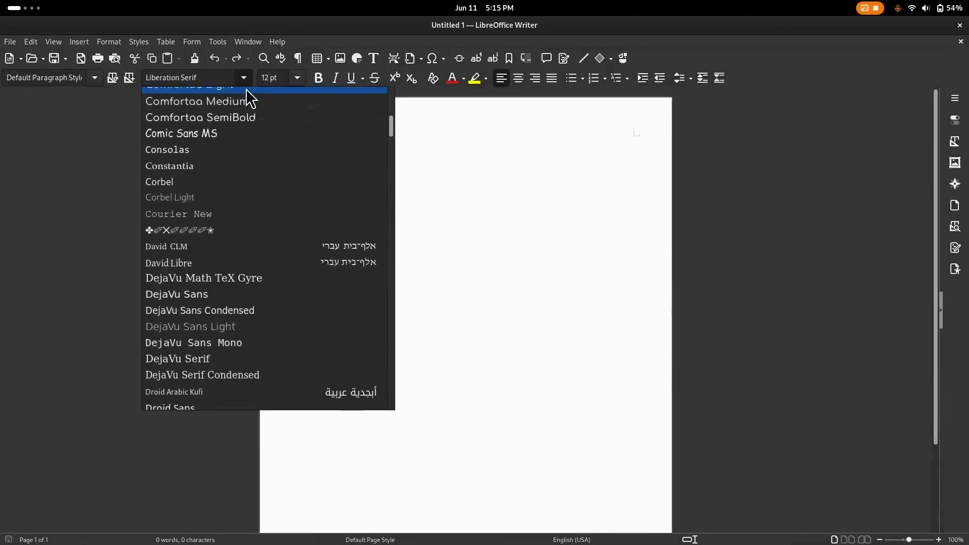
scroll(230, 224, up, 8)
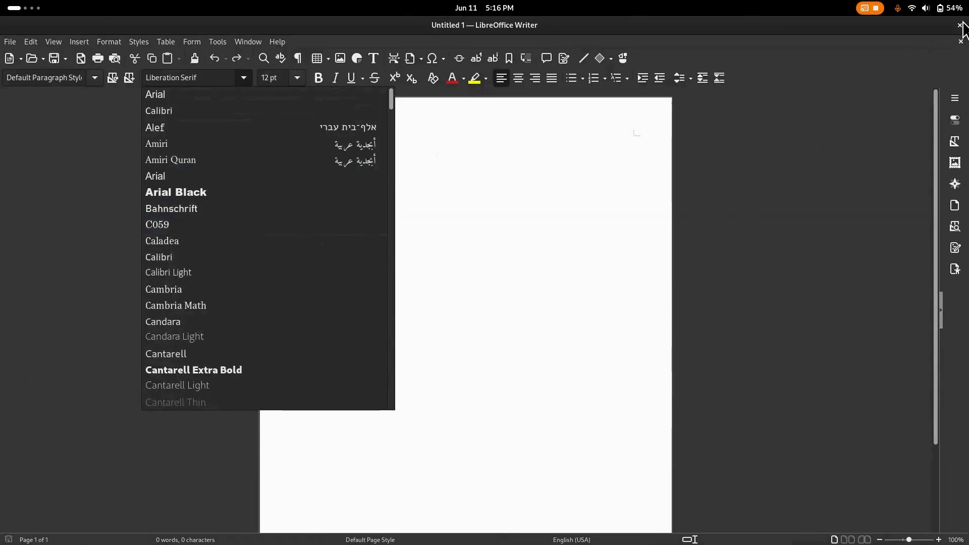
scroll(258, 249, down, 15)
scroll(258, 249, down, 20)
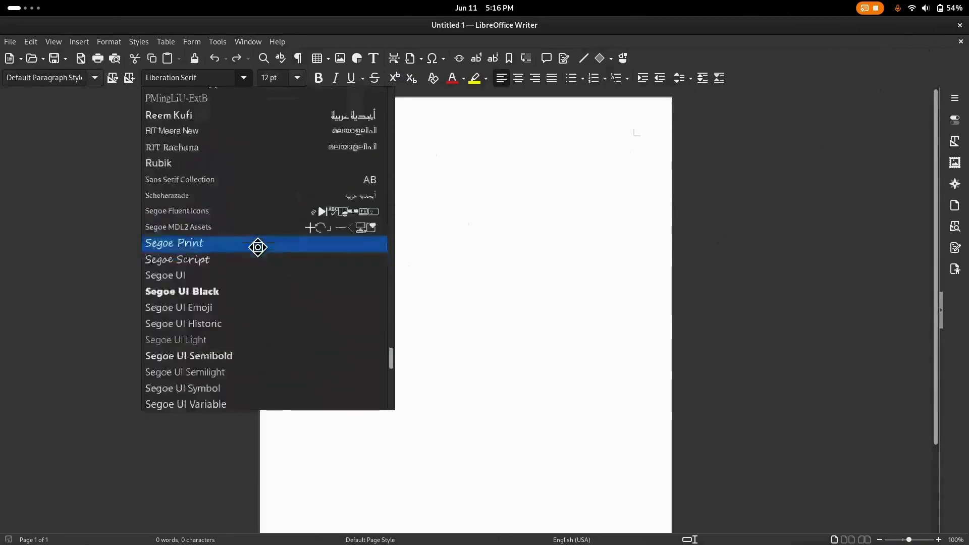
scroll(257, 247, down, 8)
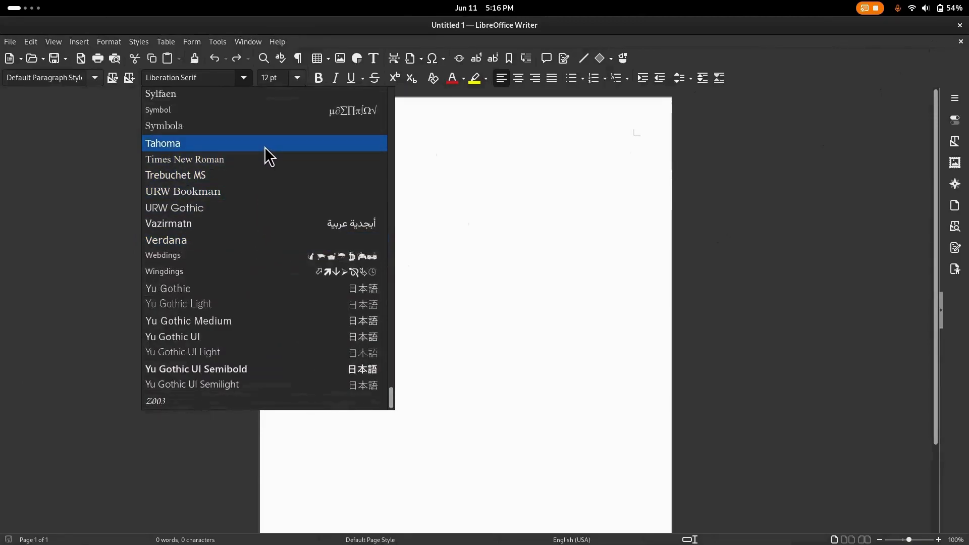
Review the font list backwards from Tahoma and Times New Roman to the first entries, checking for the copied Windows fonts
scroll(265, 147, up, 3)
scroll(264, 145, up, 6)
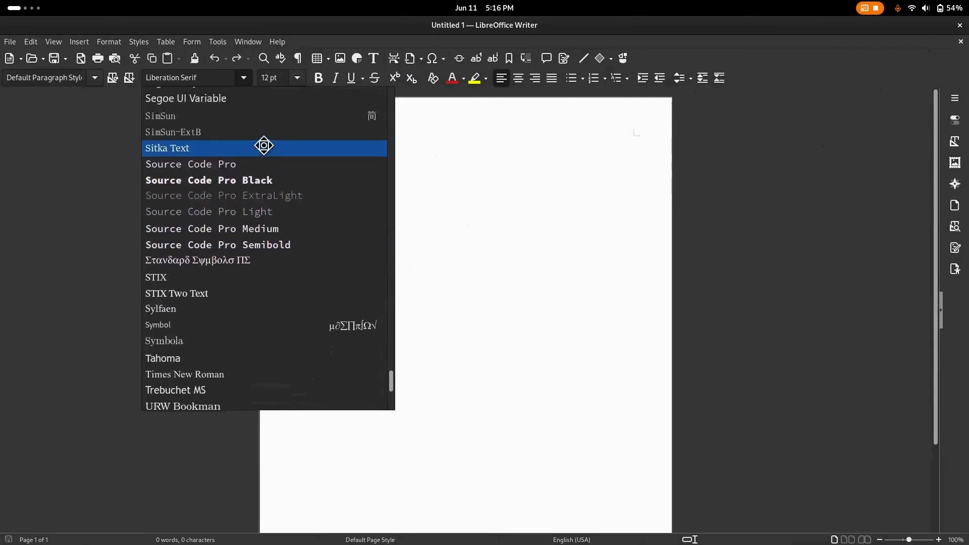
scroll(264, 146, up, 5)
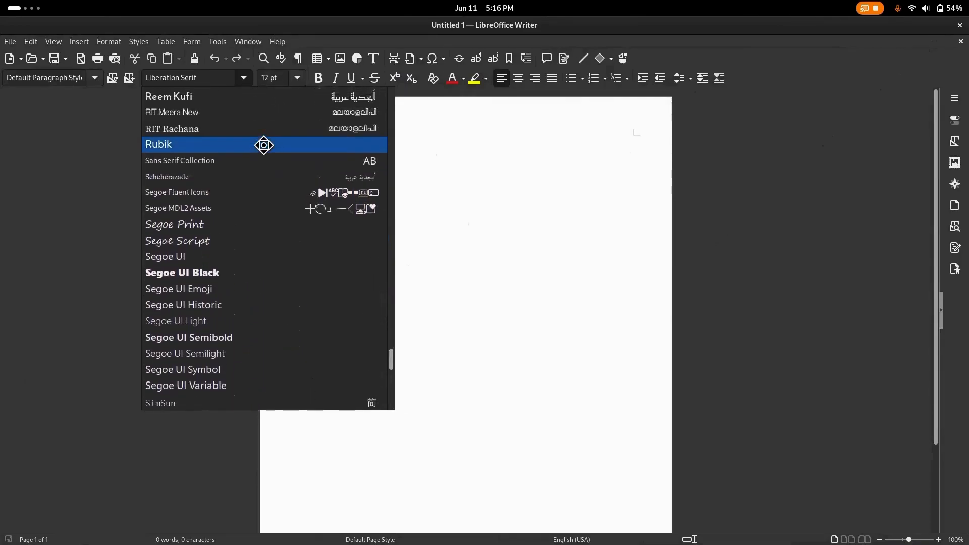
scroll(264, 145, up, 10)
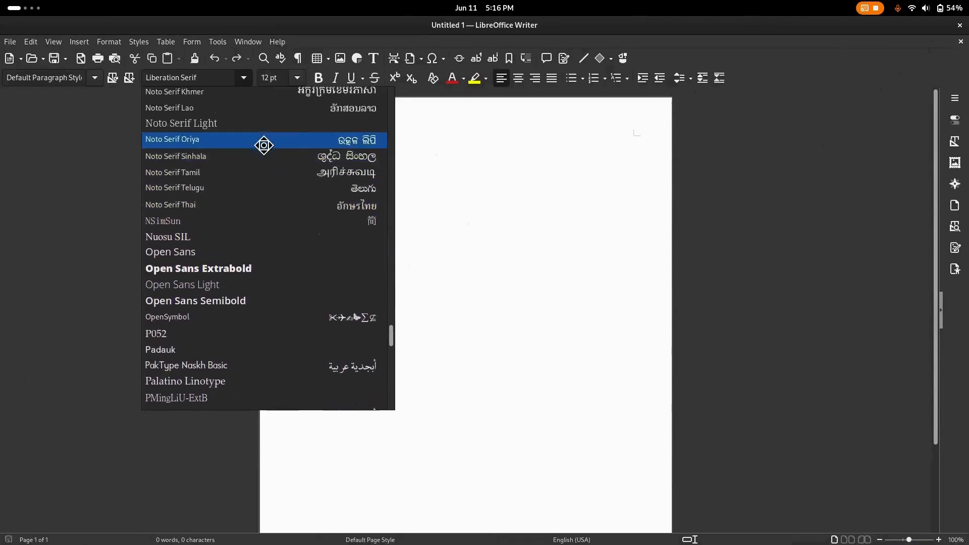
scroll(264, 146, up, 15)
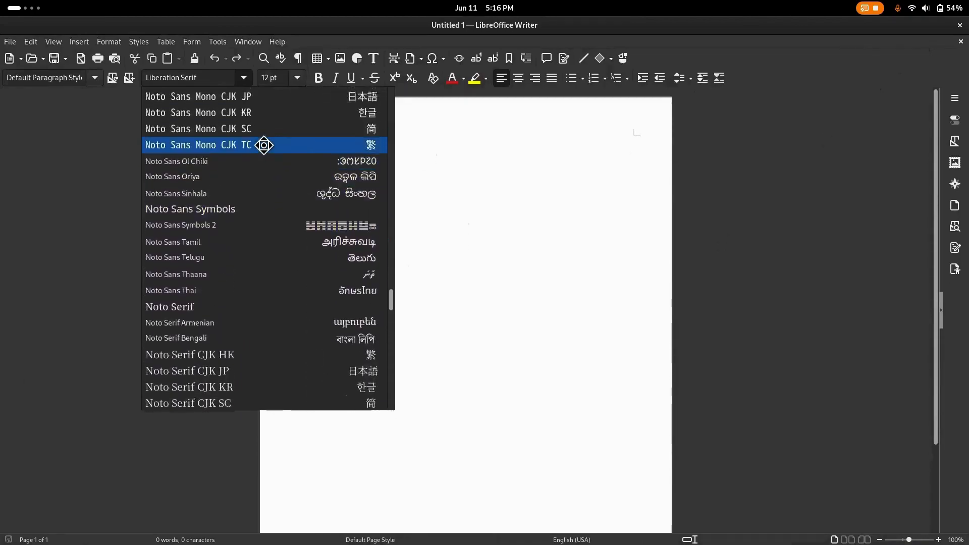
scroll(263, 146, up, 10)
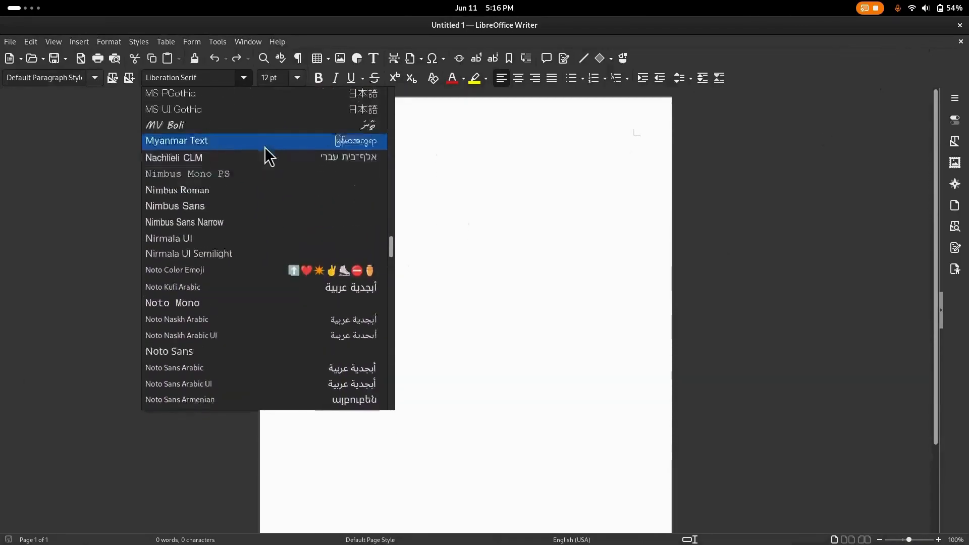
scroll(264, 147, up, 8)
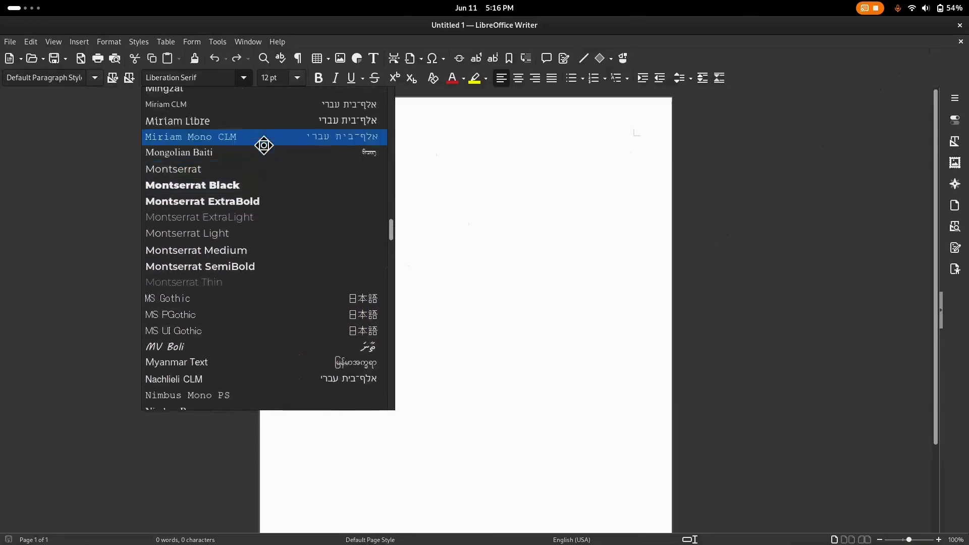
scroll(263, 145, up, 1)
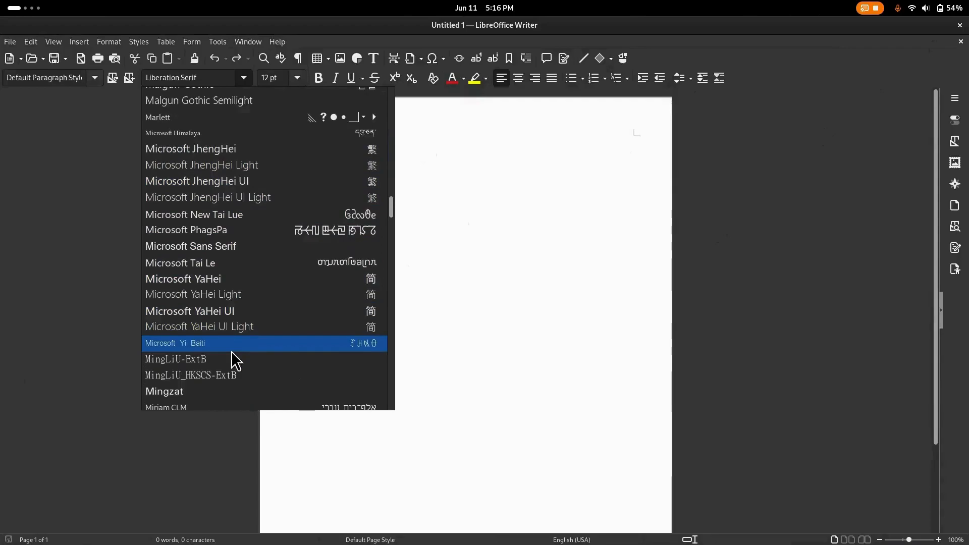
scroll(232, 340, up, 5)
scroll(231, 349, up, 18)
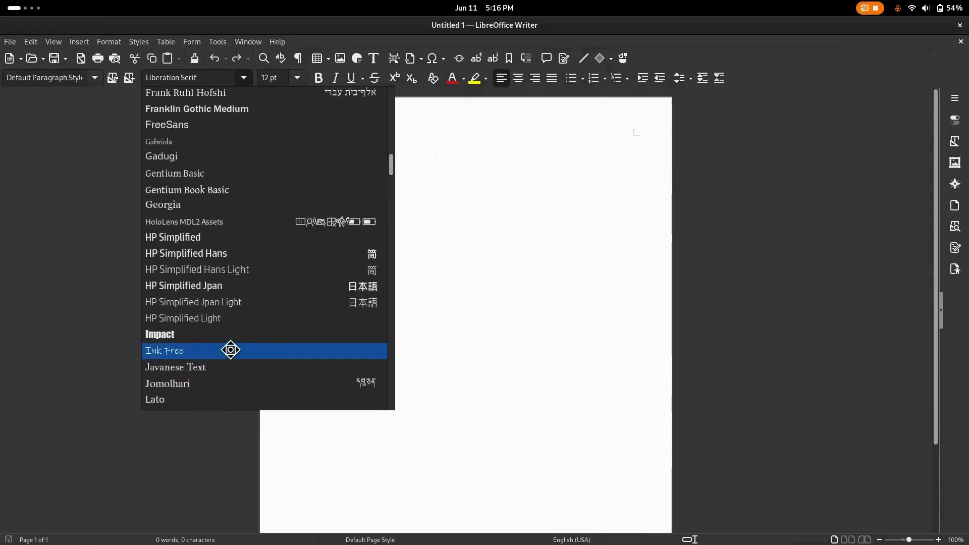
scroll(231, 349, up, 9)
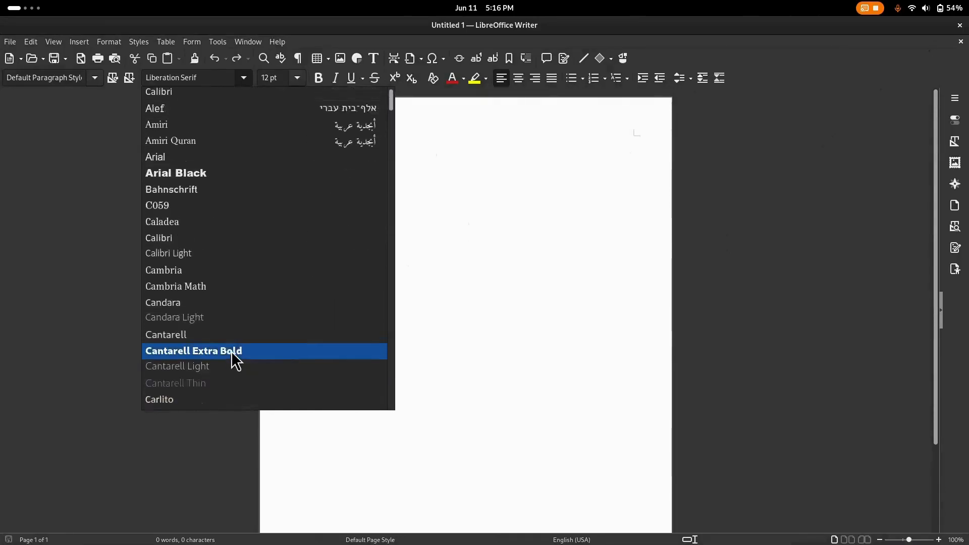